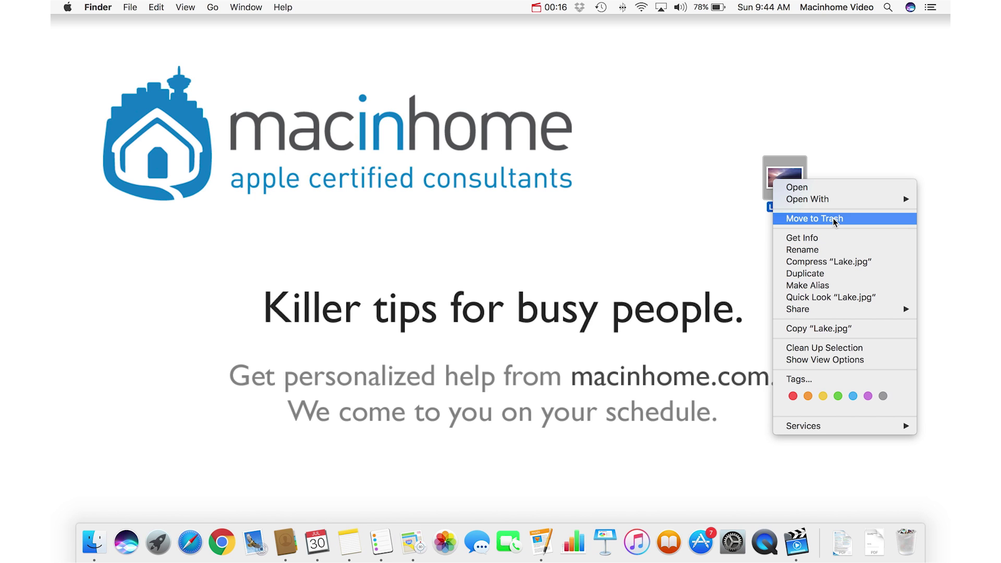
Open the Trackpad preferences and set Secondary click to Click with two fingers
{"action": "left_click", "coordinate": [755, 212]}
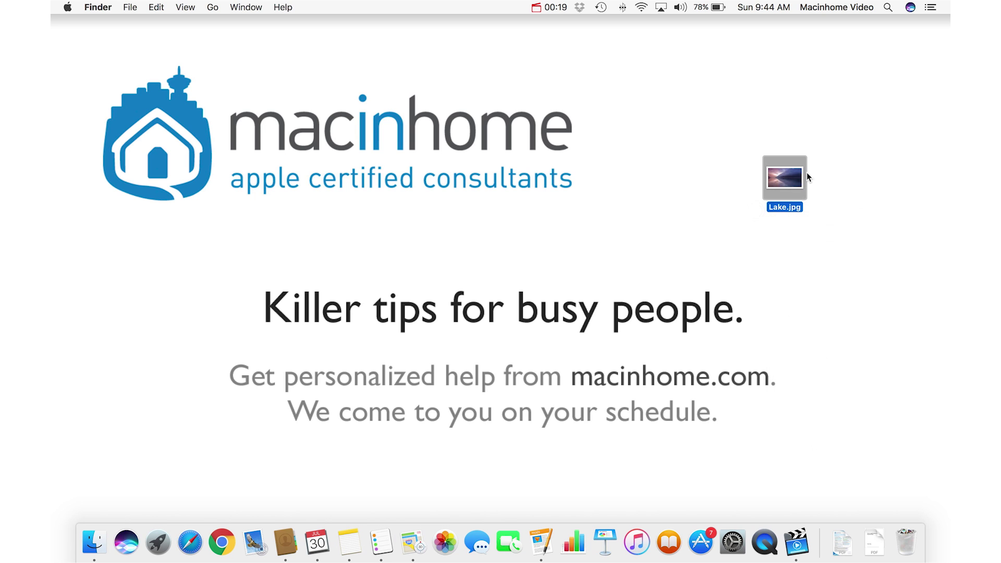
{"action": "left_click", "coordinate": [706, 186]}
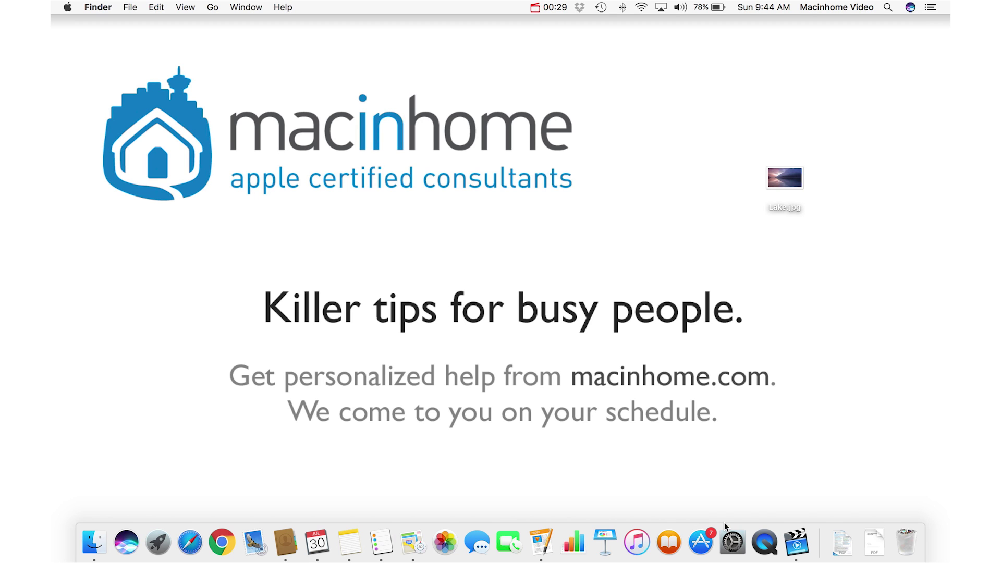
{"action": "left_click", "coordinate": [737, 550]}
{"action": "left_click", "coordinate": [585, 211]}
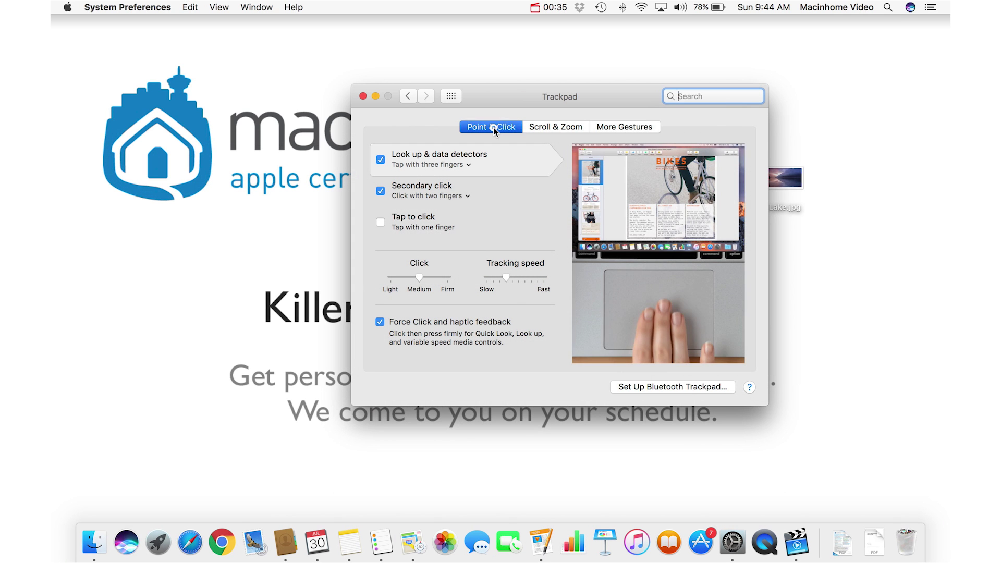
{"action": "left_click", "coordinate": [420, 197]}
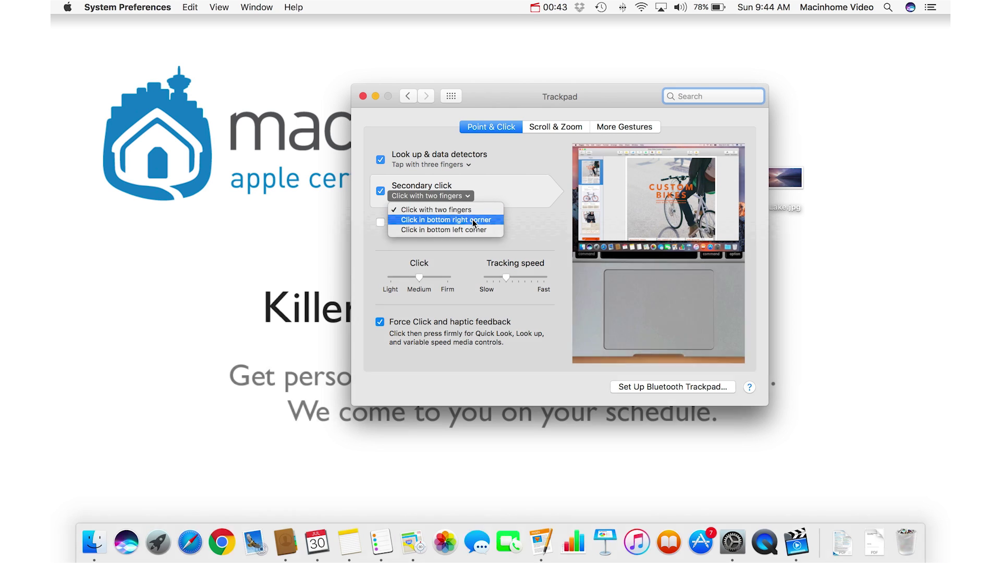
{"action": "left_click", "coordinate": [459, 209]}
Enable Secondary click with Click on right side in the Mouse preferences and close System Preferences
{"action": "left_click", "coordinate": [451, 96]}
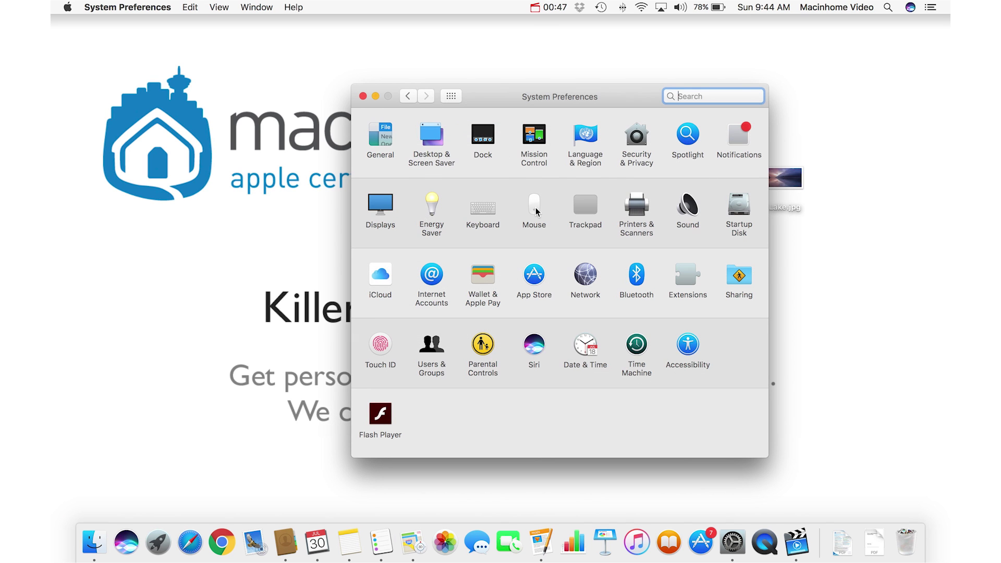
{"action": "left_click", "coordinate": [535, 207]}
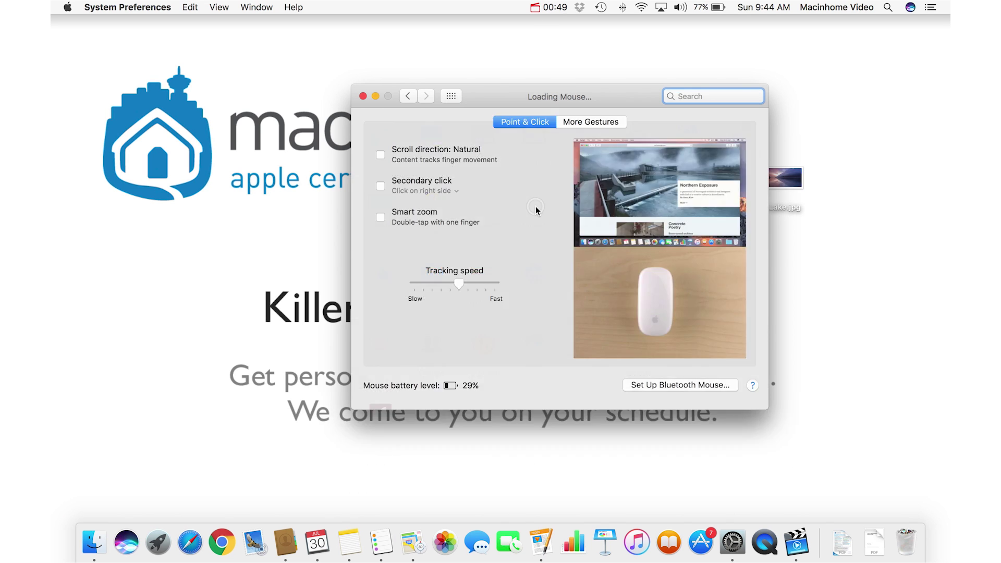
{"action": "left_click", "coordinate": [419, 184]}
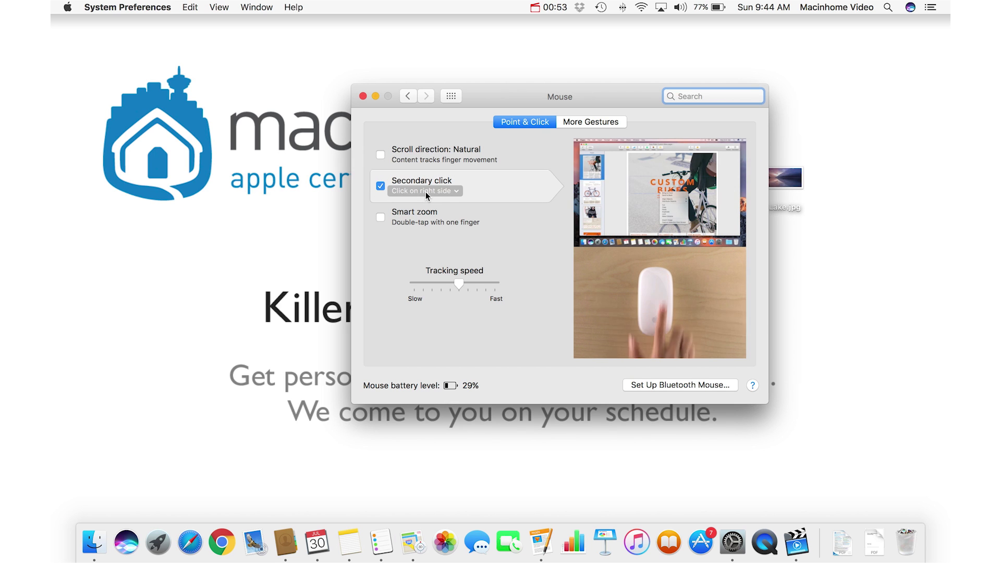
{"action": "left_click", "coordinate": [363, 96]}
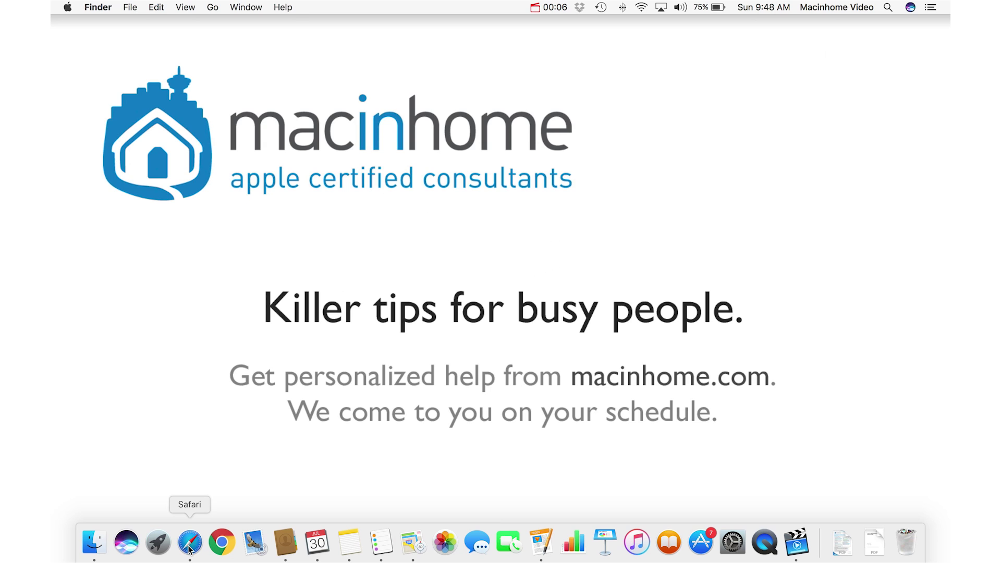
Open a Safari window and close only the window
{"action": "left_click", "coordinate": [190, 545]}
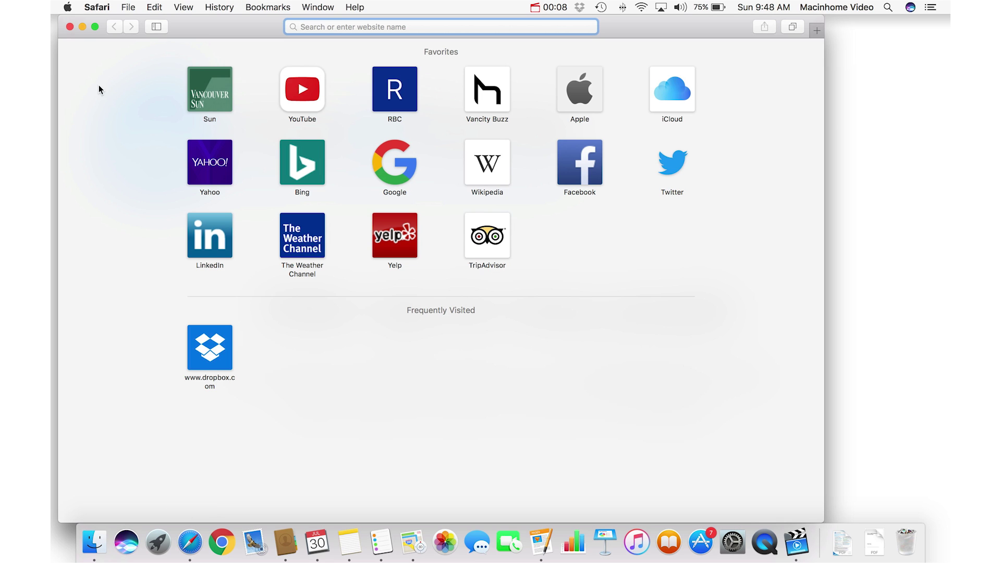
{"action": "left_click", "coordinate": [70, 27]}
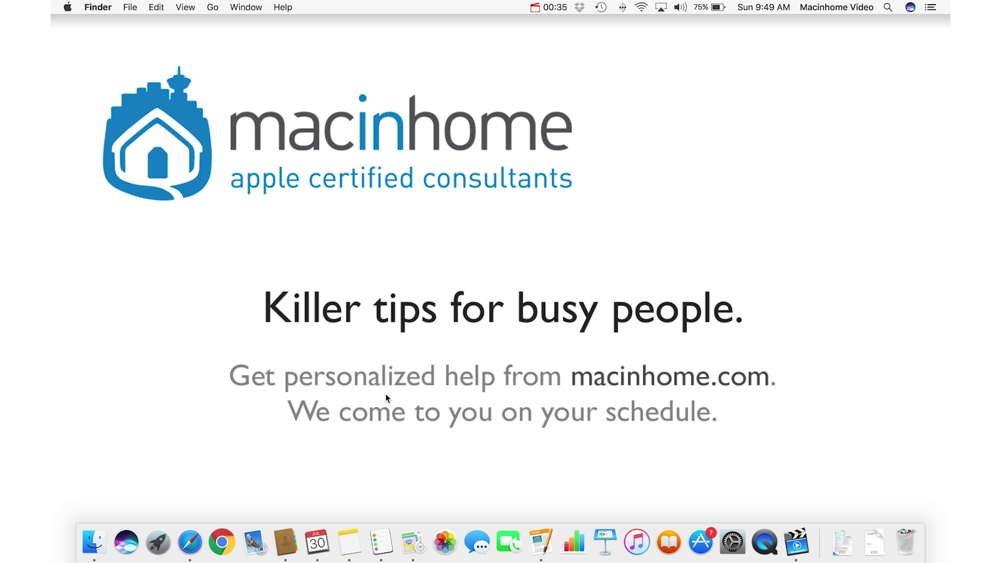
Reopen Safari and quit the application completely
{"action": "left_click", "coordinate": [192, 542]}
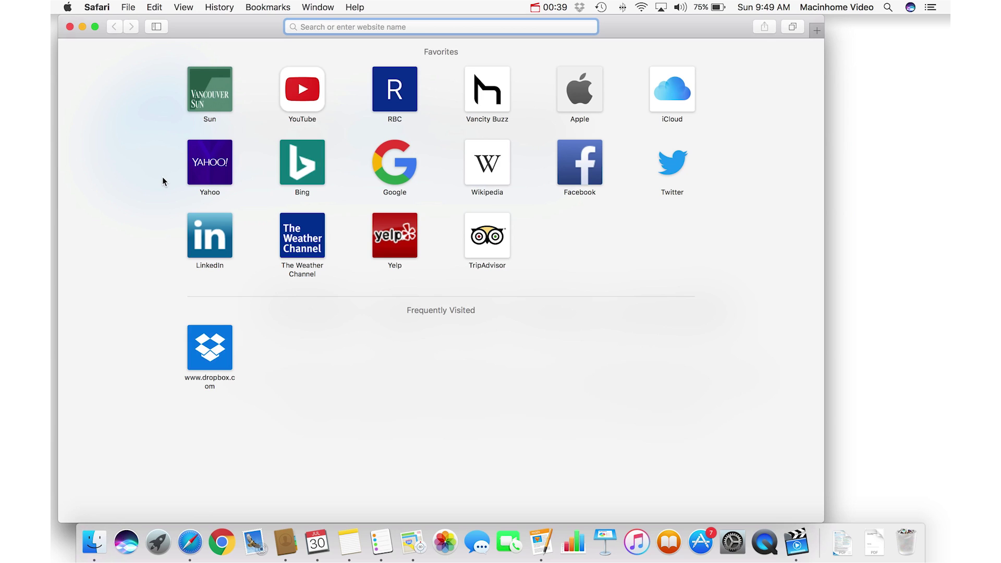
{"action": "left_click", "coordinate": [103, 7]}
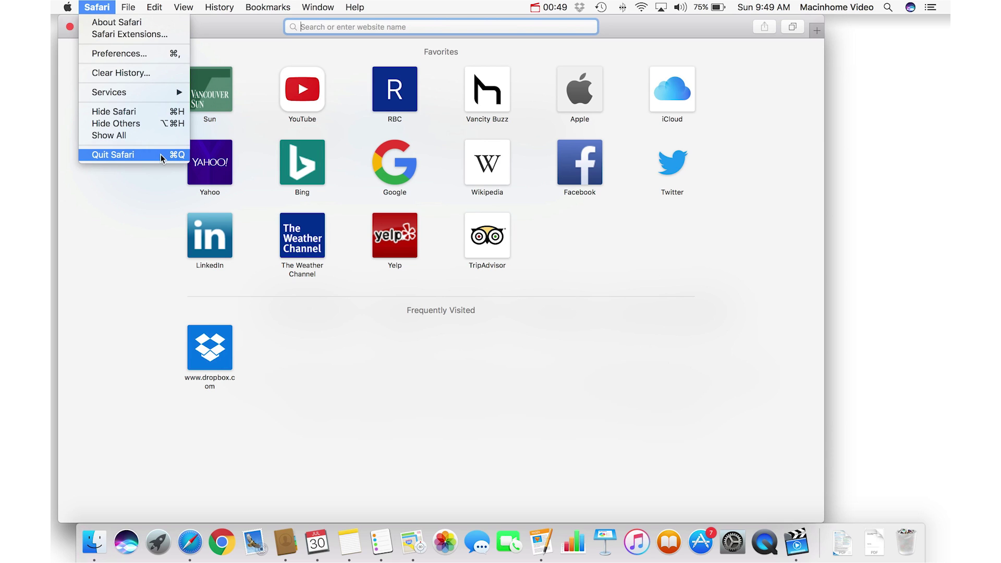
{"action": "left_click", "coordinate": [150, 185]}
{"action": "key", "text": "super+q"}
{"action": "left_click", "coordinate": [233, 262]}
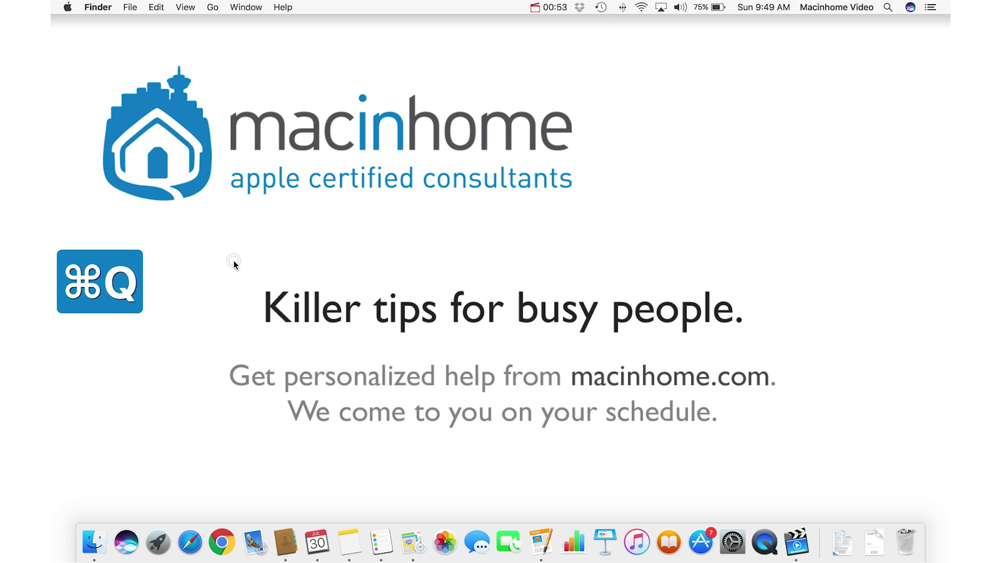
Quit Calendar from its Dock icon
{"action": "right_click", "coordinate": [313, 550]}
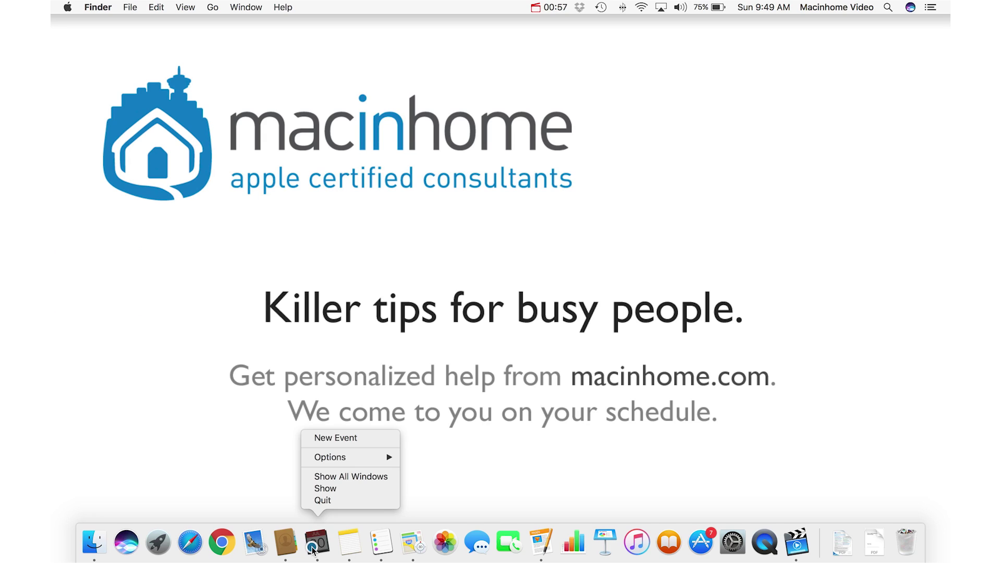
{"action": "left_click", "coordinate": [353, 501]}
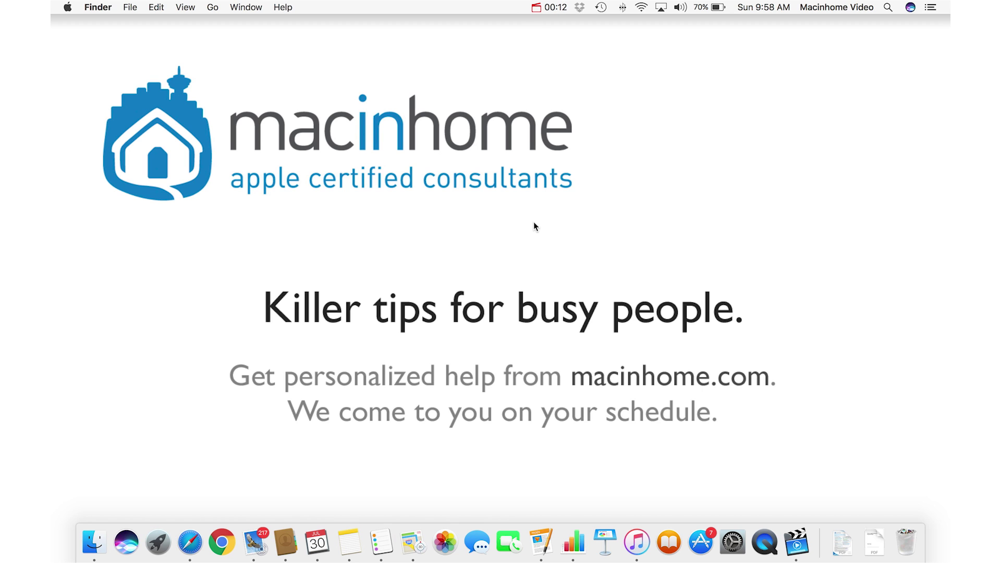
Cycle through the running applications in the application switcher
{"action": "key", "text": "super+Tab"}
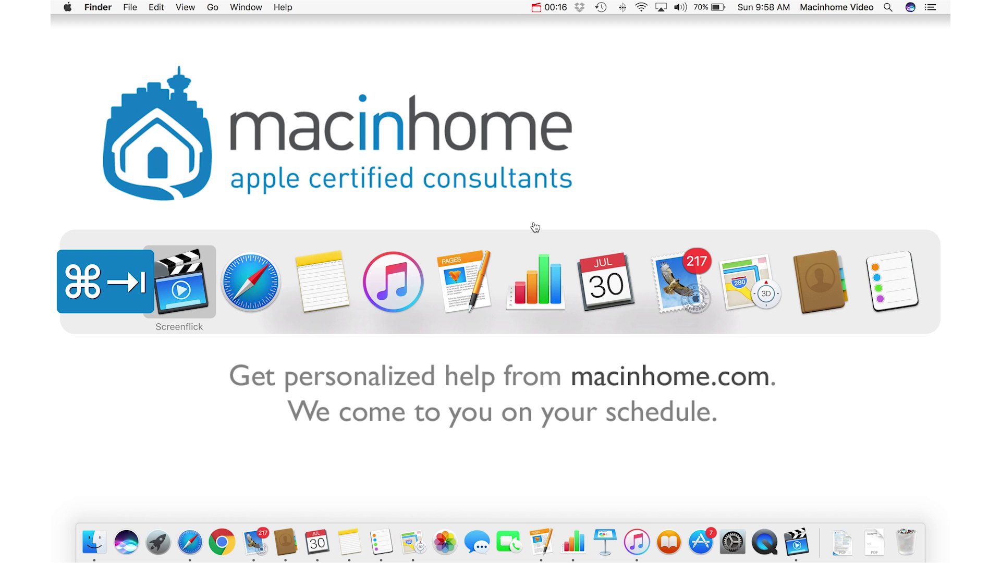
{"action": "key", "text": "super+Tab"}
{"action": "key", "text": "super+Tab"}
{"action": "key", "text": "super+Tab"}
{"action": "key", "text": "super+Tab"}
{"action": "key", "text": "super+Tab"}
{"action": "key", "text": "super+Tab"}
{"action": "key", "text": "super+Tab"}
{"action": "key", "text": "super+Tab"}
{"action": "key", "text": "super+Tab"}
{"action": "key", "text": "super+Tab"}
{"action": "key", "text": "super+Tab"}
{"action": "key", "text": "super+Tab"}
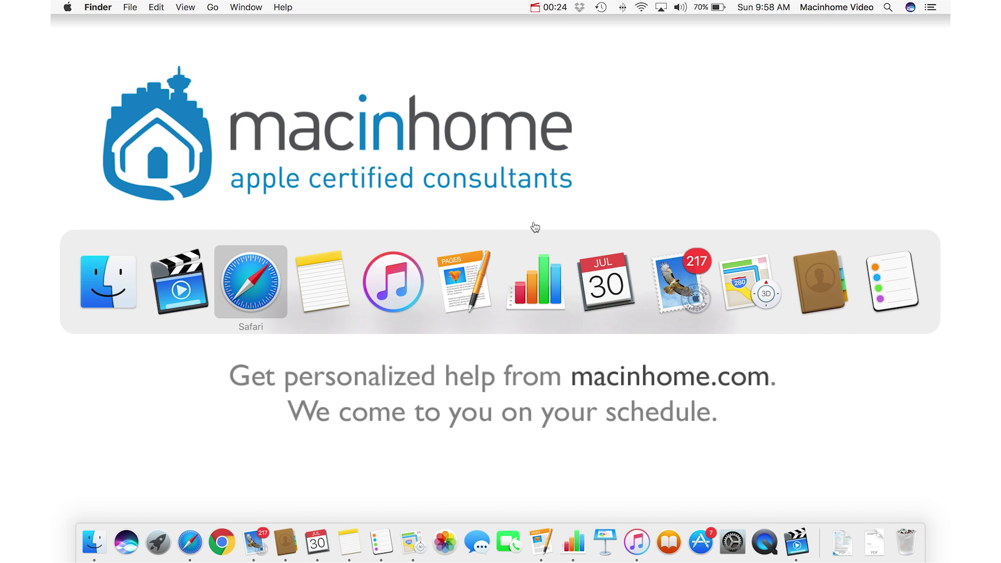
Highlight Calendar in the application switcher and quit it from there
{"action": "key", "text": "super+Tab"}
{"action": "key", "text": "super+Tab"}
{"action": "key", "text": "super+Tab"}
{"action": "key", "text": "super+Tab"}
{"action": "key", "text": "super+Tab"}
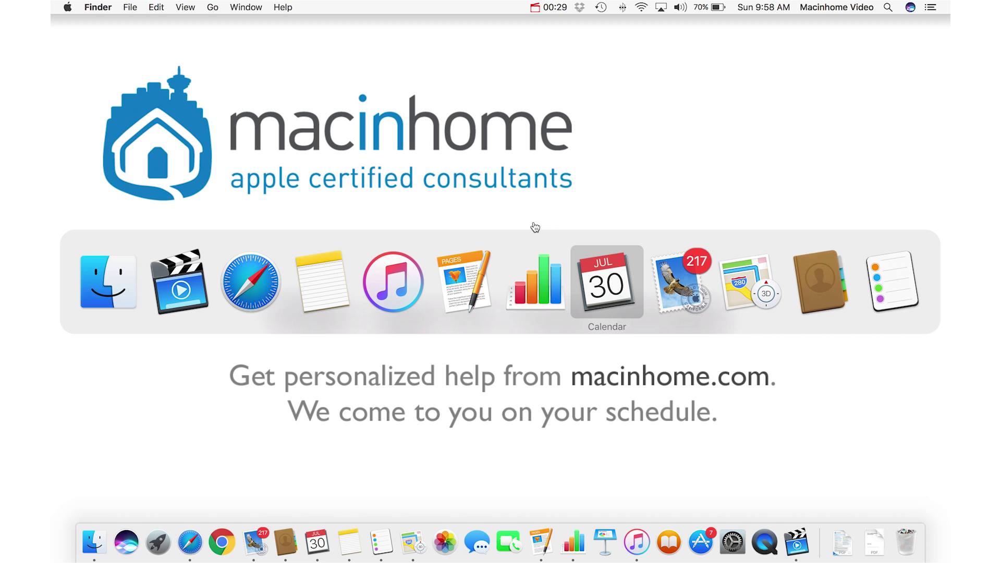
{"action": "key", "text": "super+Tab"}
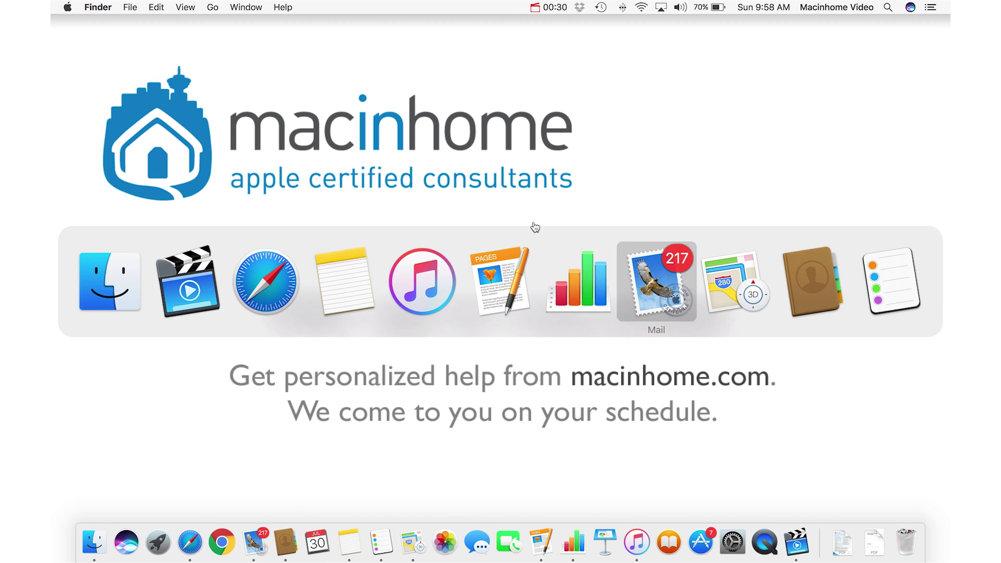
Highlight Maps in the application switcher, quit it from there, and return to Finder
{"action": "key", "text": "super+Tab"}
{"action": "key", "text": "super+Tab"}
{"action": "key", "text": "super+Tab"}
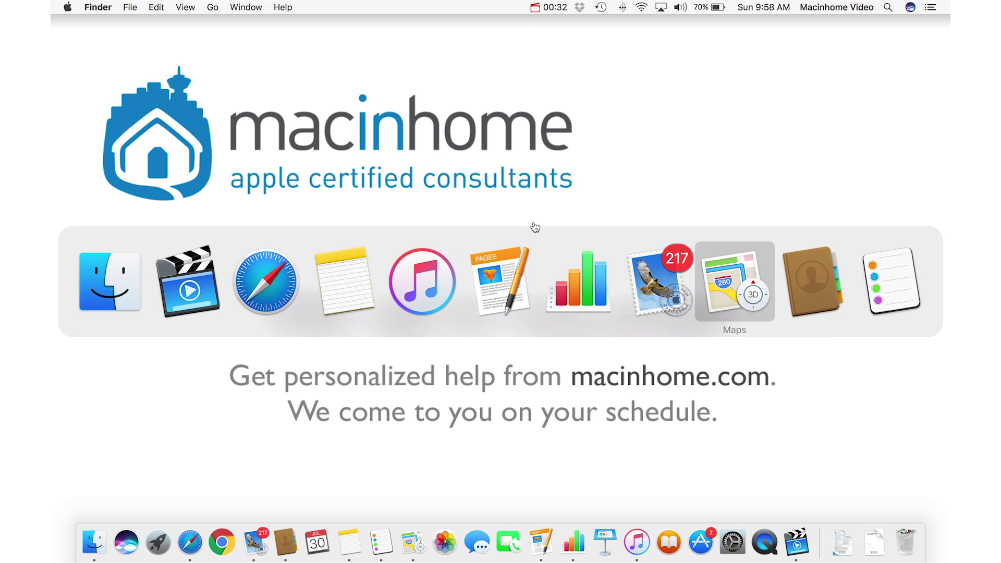
{"action": "key", "text": "super+Tab"}
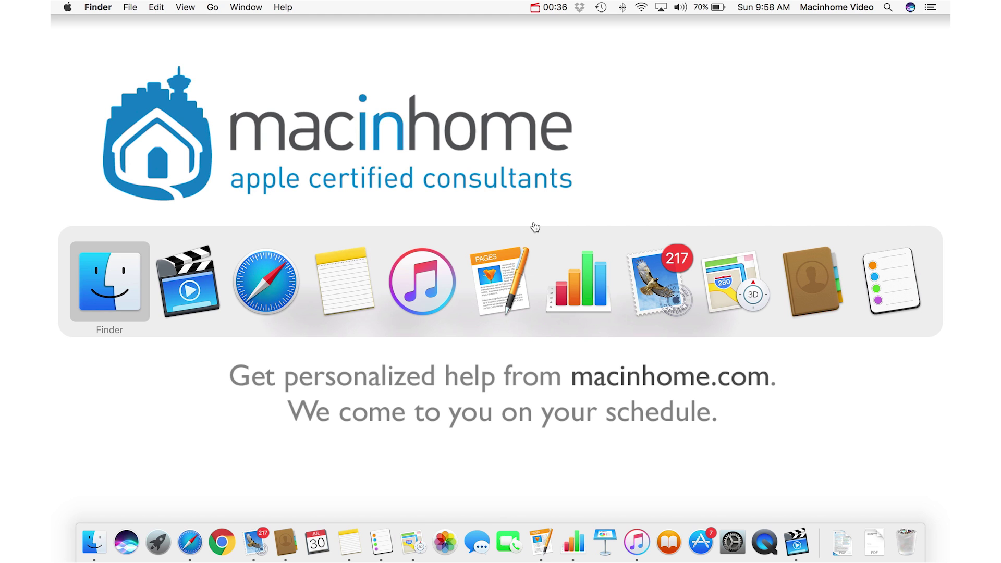
{"action": "key", "text": "super"}
{"action": "key", "text": "super+Tab"}
{"action": "key", "text": "super+Tab"}
{"action": "key", "text": "super+Tab"}
{"action": "key", "text": "super+Tab"}
{"action": "key", "text": "super+Tab"}
{"action": "key", "text": "super+Tab"}
{"action": "key", "text": "super+Tab"}
{"action": "key", "text": "super+q"}
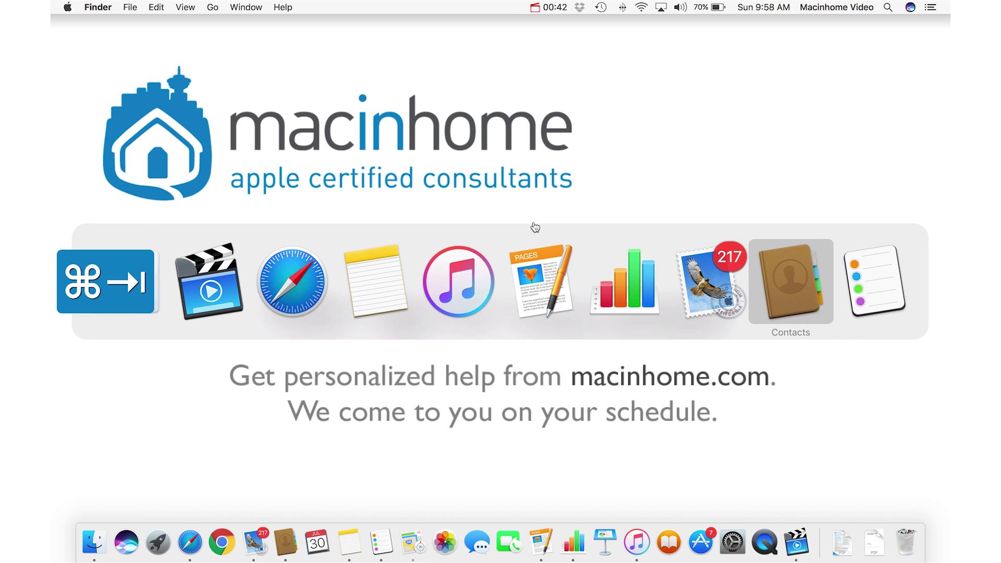
{"action": "key", "text": "super+Tab"}
{"action": "key", "text": "super+Tab"}
{"action": "key", "text": "super"}
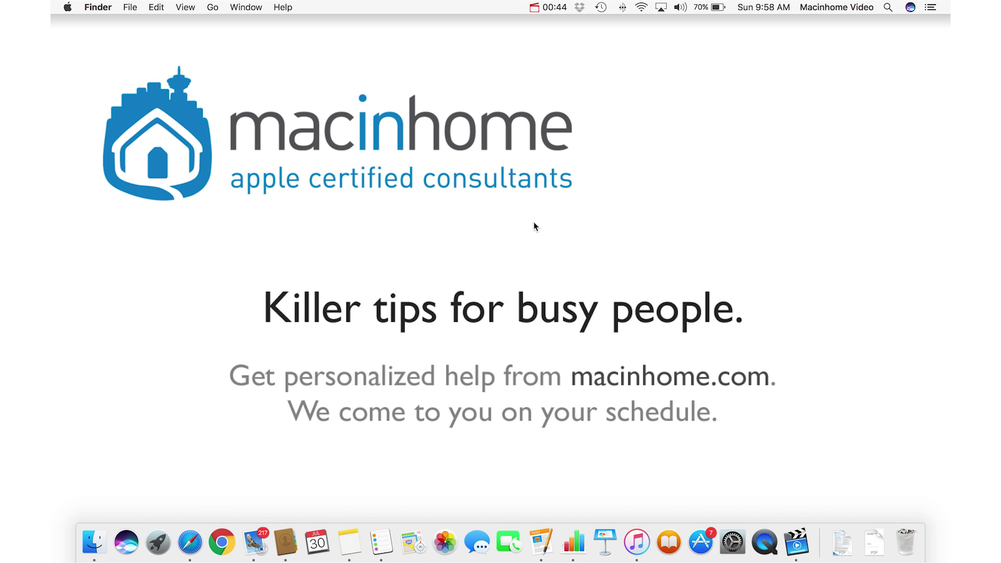
Bring up the Pages and Numbers windows and use Mission Control to switch to the Pages window containing "Test document"
{"action": "left_click", "coordinate": [541, 542]}
{"action": "left_click", "coordinate": [566, 545]}
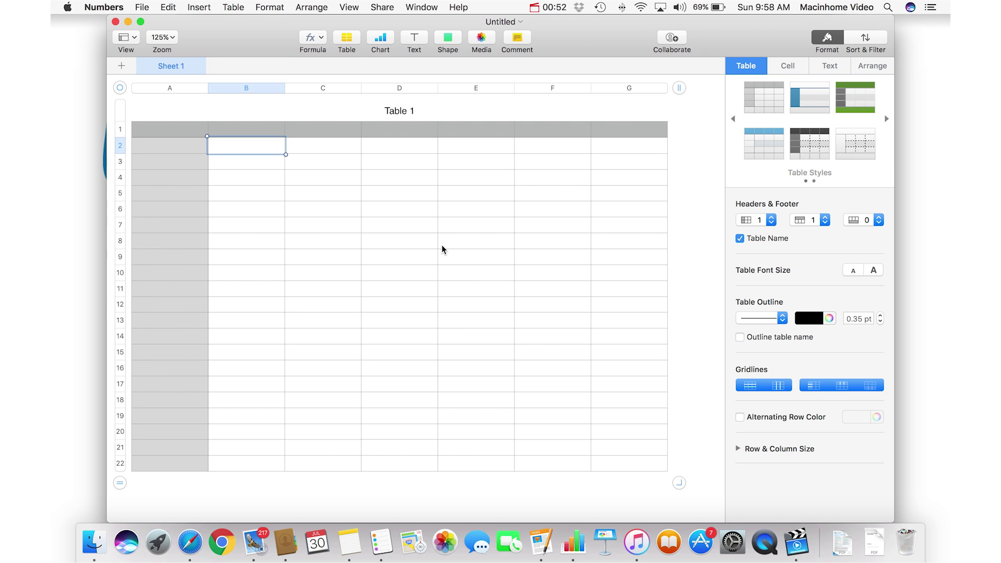
{"action": "key", "text": "ctrl+Up"}
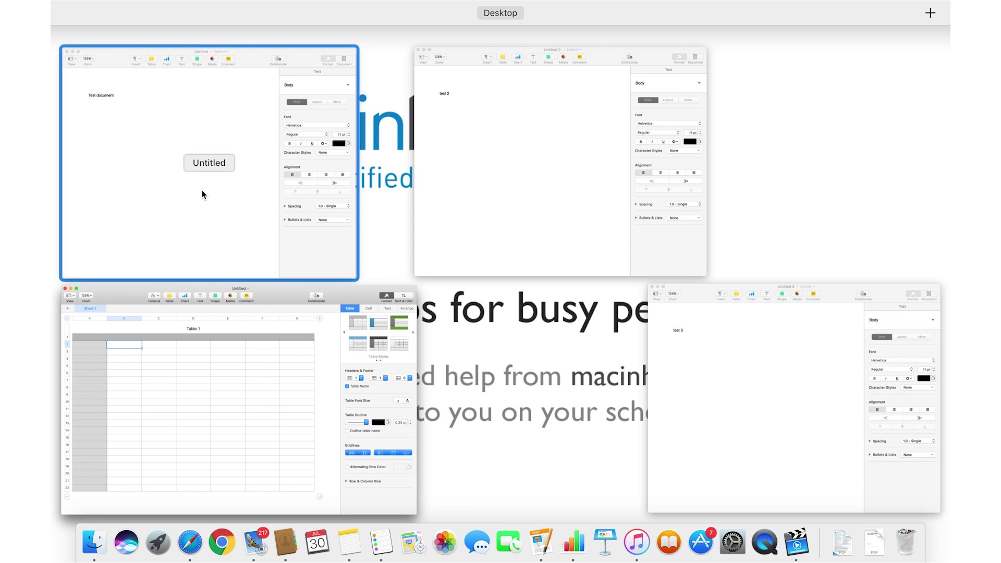
{"action": "left_click", "coordinate": [227, 177]}
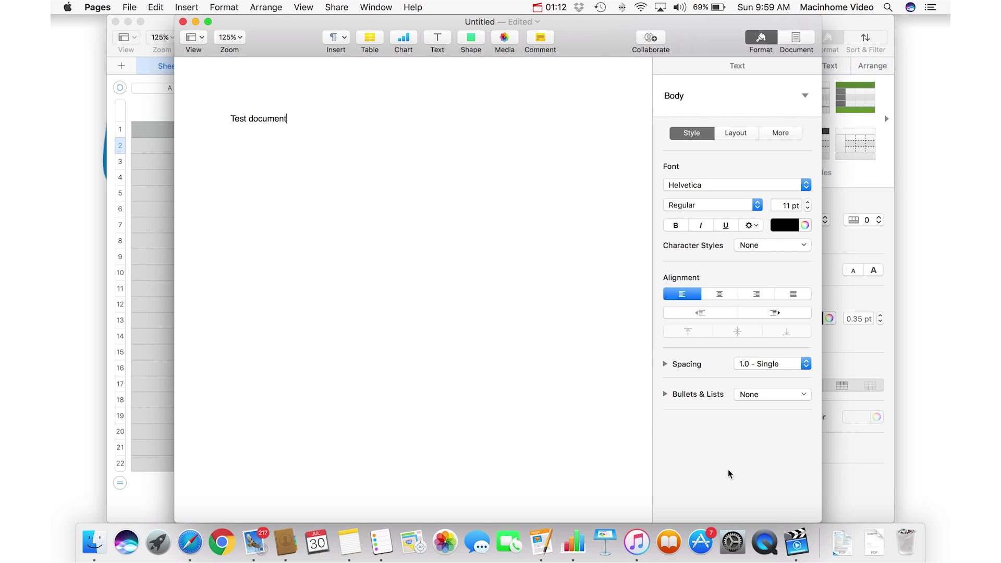
Assign Mission Control to the bottom-right hot corner in the Mission Control preferences and close System Preferences
{"action": "left_click", "coordinate": [732, 545]}
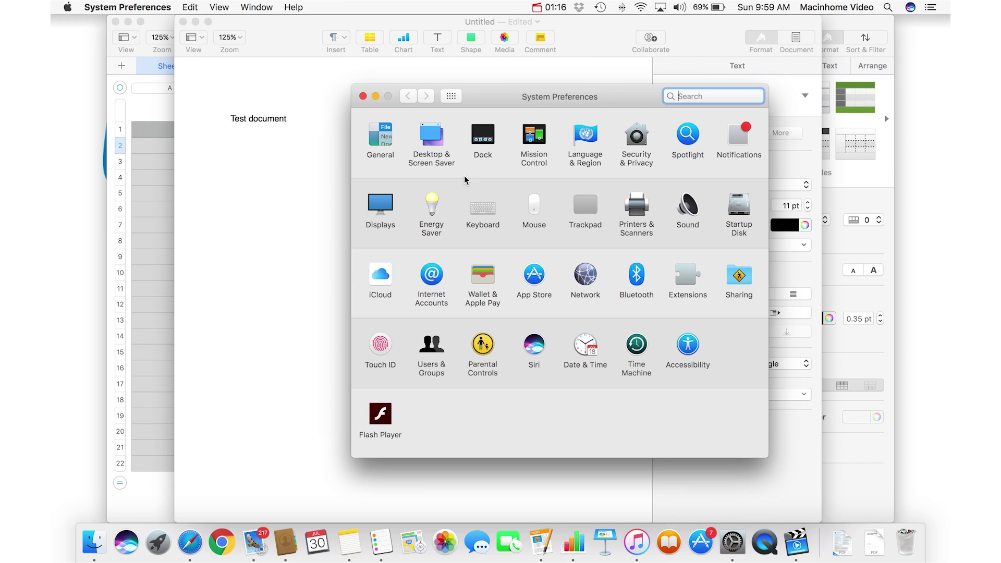
{"action": "left_click", "coordinate": [524, 139]}
{"action": "left_click", "coordinate": [403, 400]}
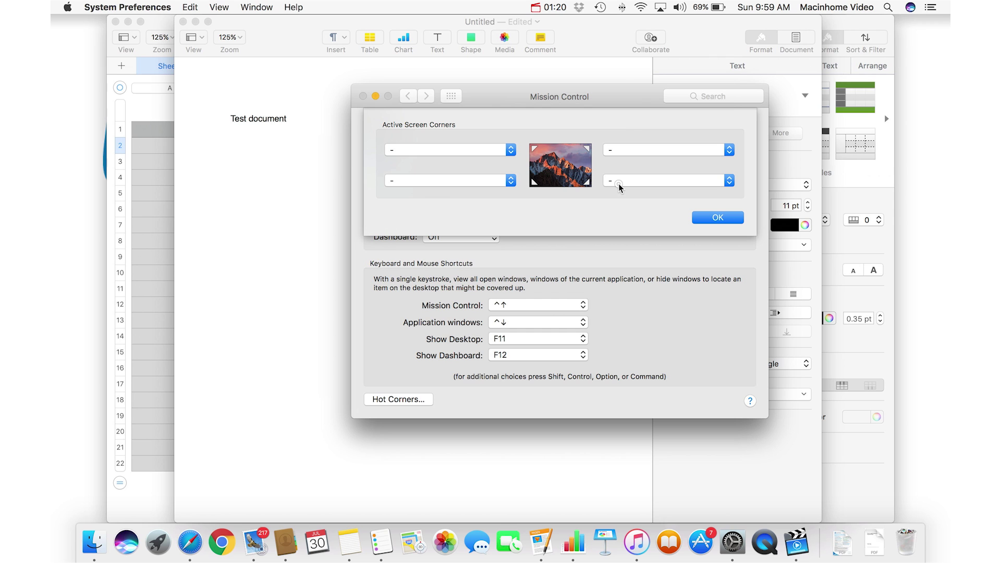
{"action": "left_click", "coordinate": [620, 183]}
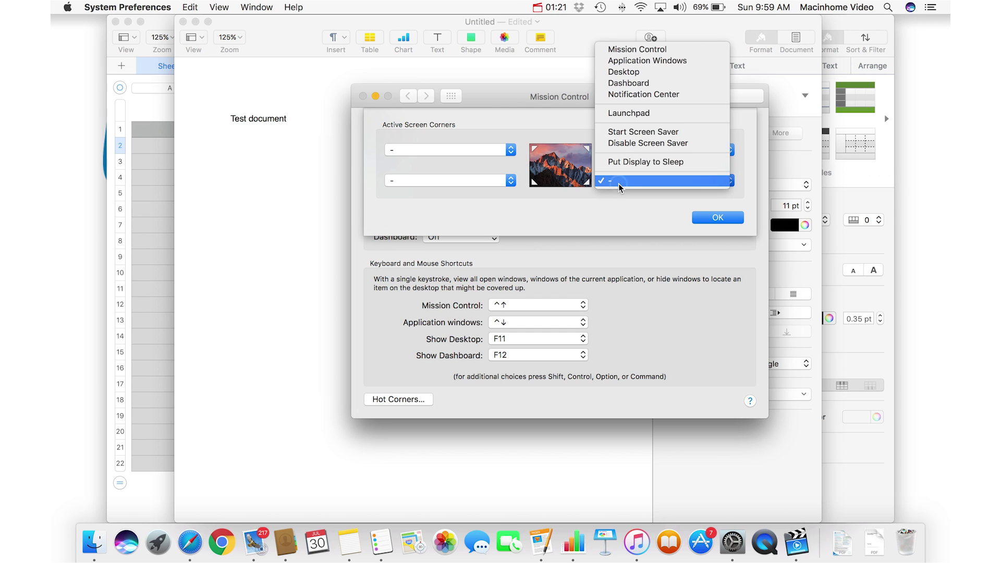
{"action": "left_click", "coordinate": [644, 49]}
{"action": "left_click", "coordinate": [711, 219]}
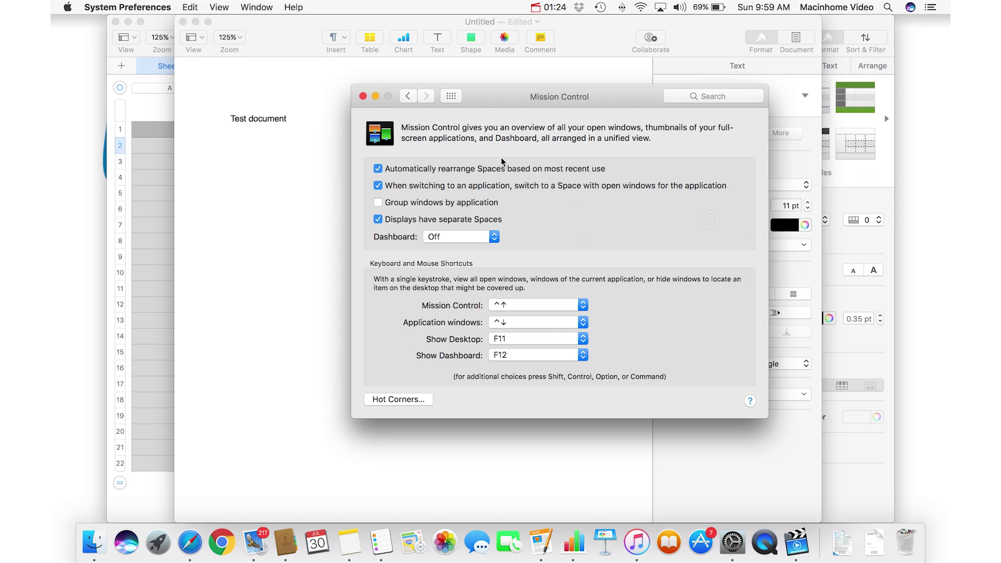
{"action": "left_click", "coordinate": [363, 96]}
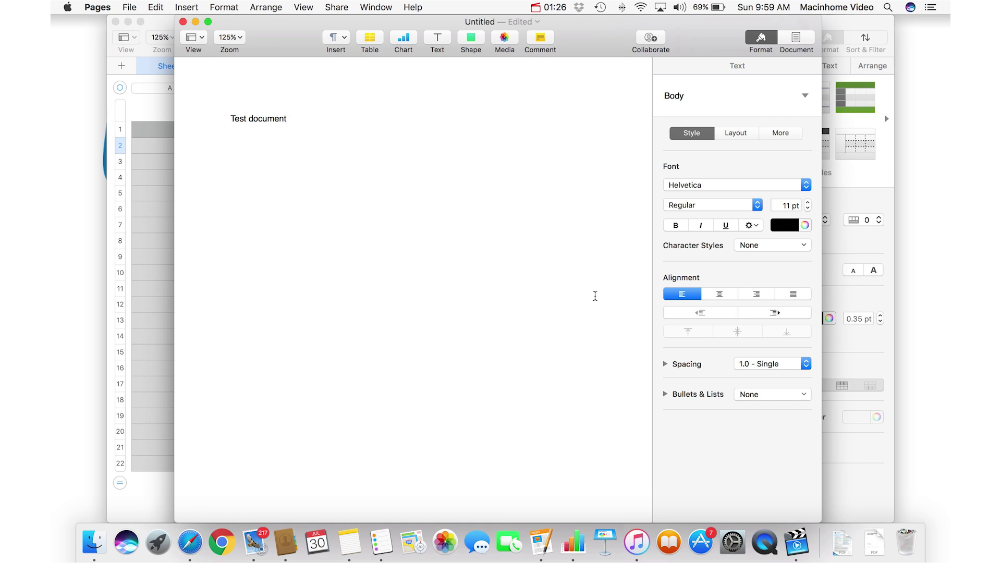
Test the Mission Control hot corner to show all open windows and return to the "Test document" window
{"action": "mouse_move", "coordinate": [949, 561]}
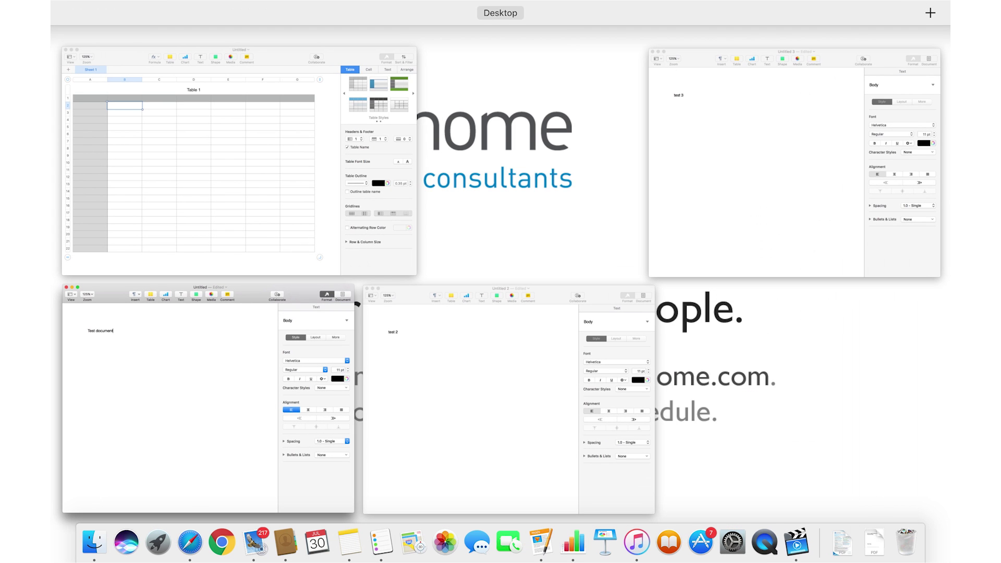
{"action": "left_click", "coordinate": [839, 435]}
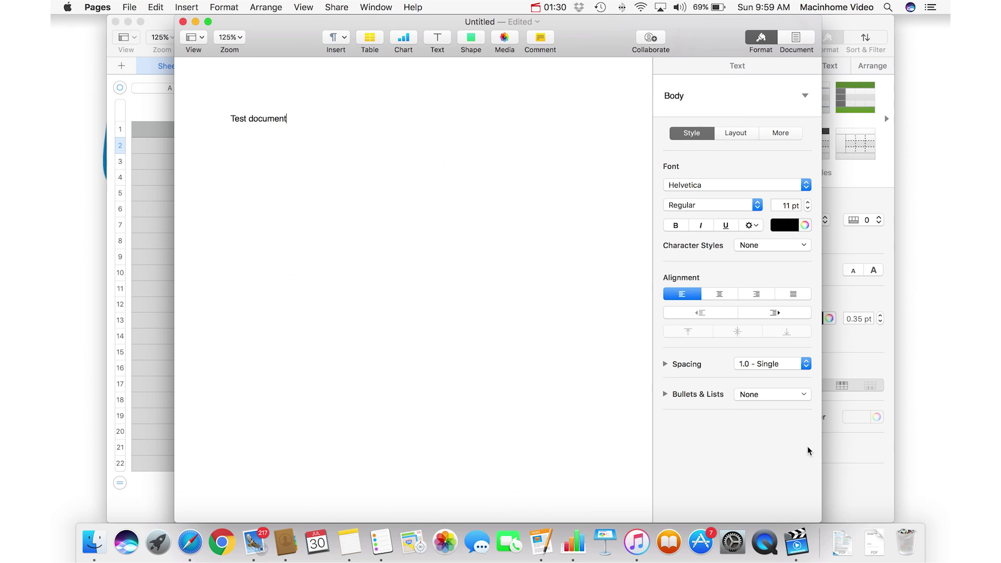
{"action": "key", "text": "ctrl+Up"}
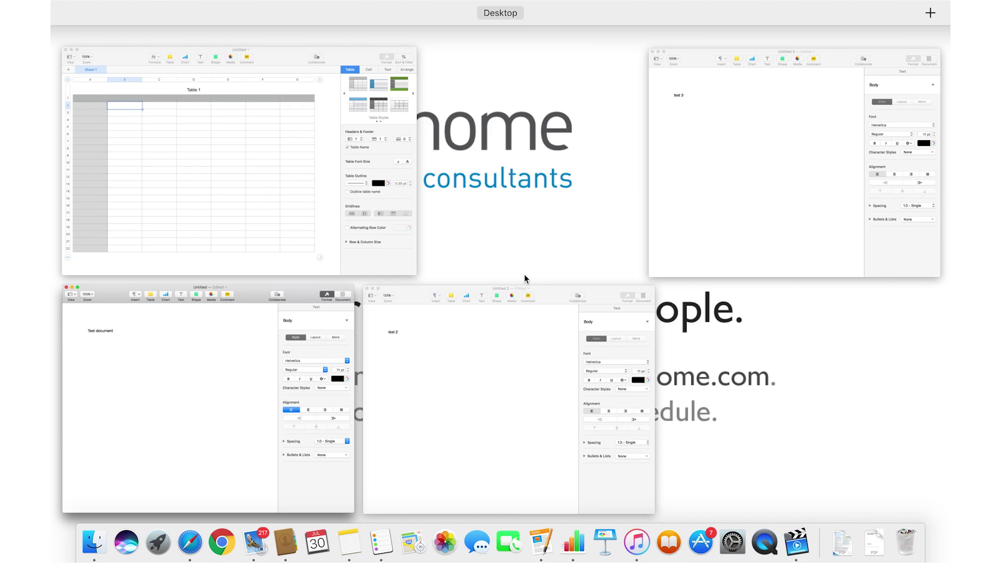
{"action": "left_click", "coordinate": [538, 558]}
Bring up the Notes, Reminders, Contacts, Mail and Safari windows alongside the Pages and Numbers windows
{"action": "left_click", "coordinate": [350, 543]}
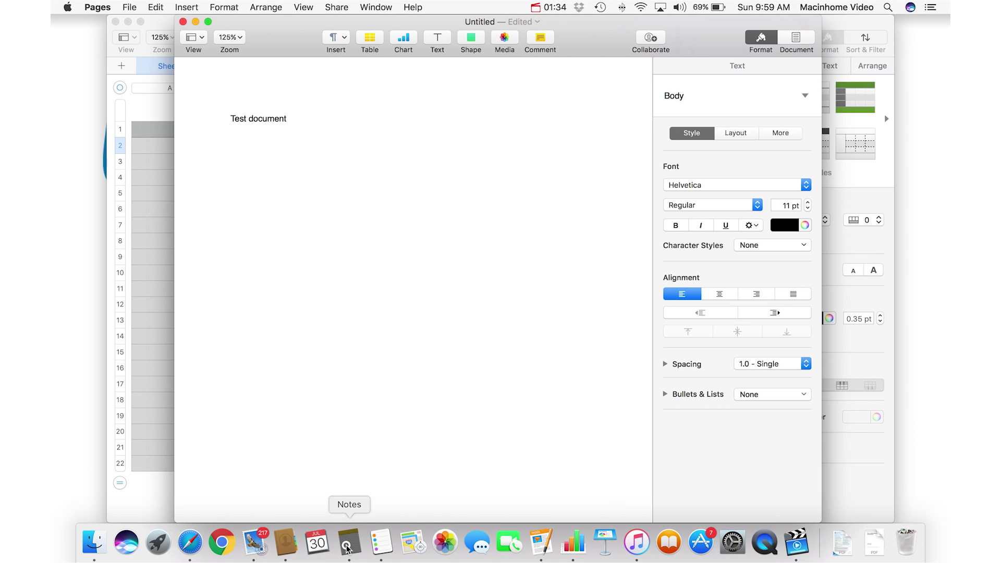
{"action": "left_click", "coordinate": [381, 543]}
{"action": "left_click", "coordinate": [286, 543]}
{"action": "left_click", "coordinate": [253, 543]}
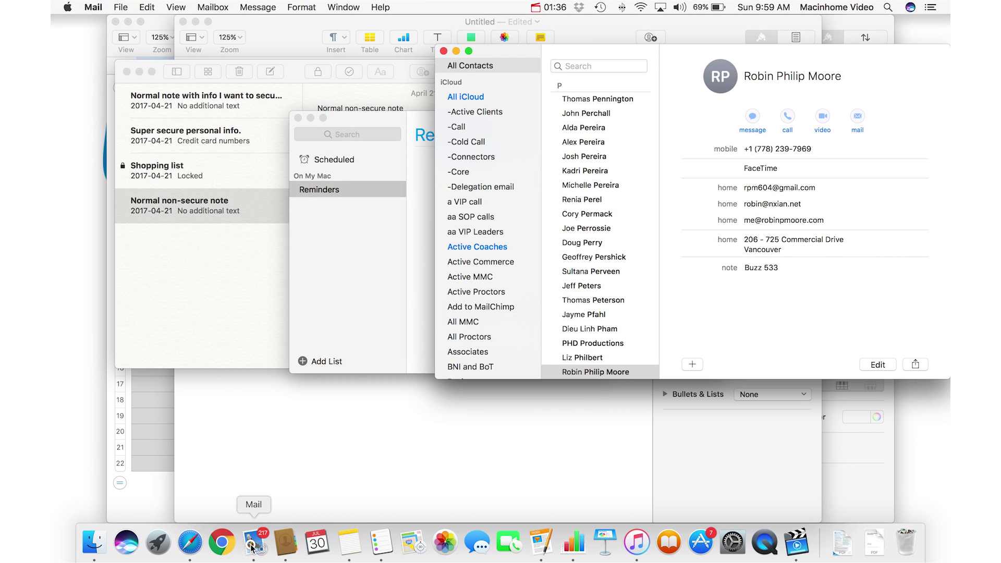
{"action": "left_click", "coordinate": [189, 542]}
Toggle Mission Control to view all open windows and switch from Safari to the Numbers spreadsheet
{"action": "key", "text": "ctrl+Up"}
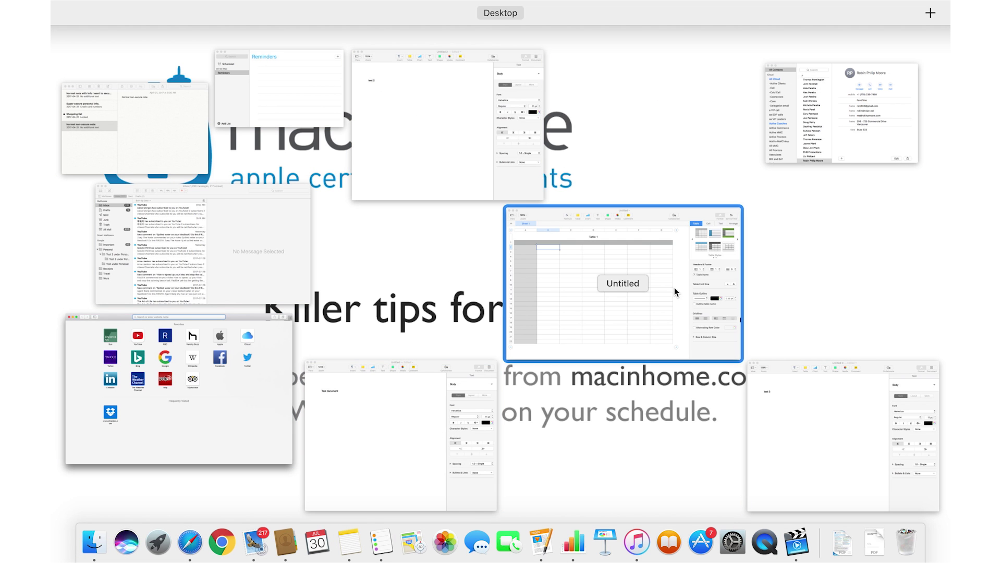
{"action": "key", "text": "ctrl+Up"}
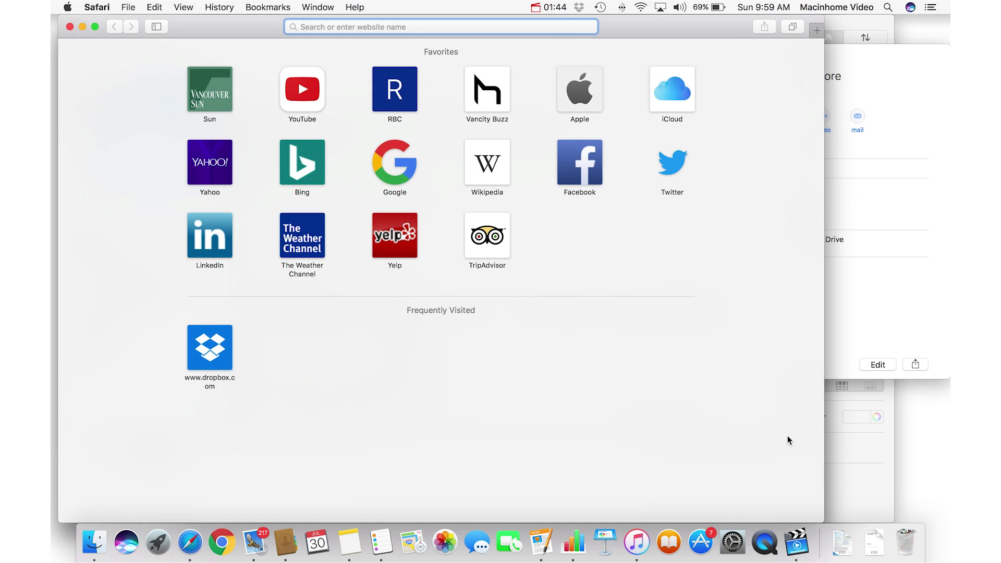
{"action": "key", "text": "ctrl+Up"}
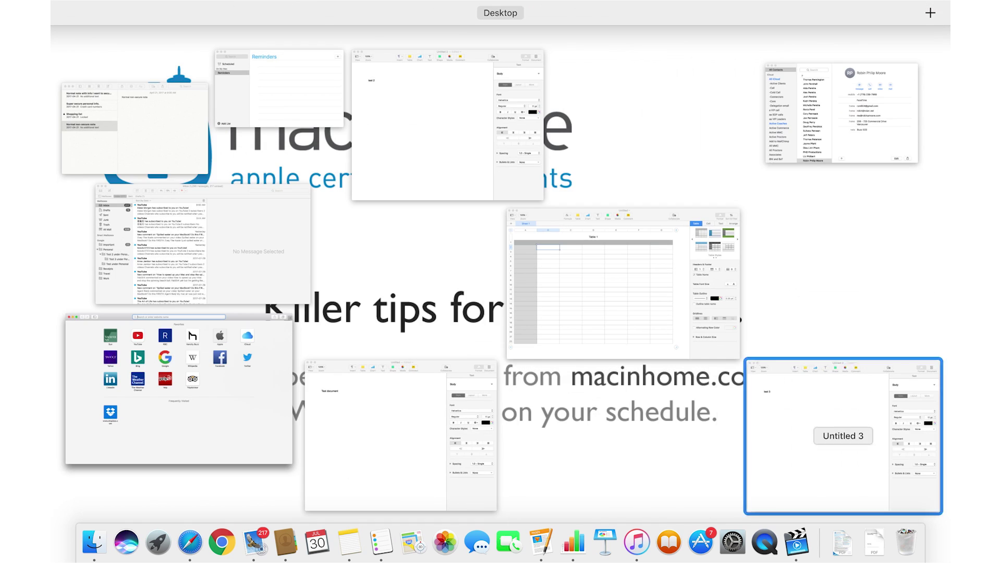
{"action": "left_click", "coordinate": [563, 229]}
{"action": "key", "text": "ctrl+Up"}
{"action": "key", "text": "ctrl+Up"}
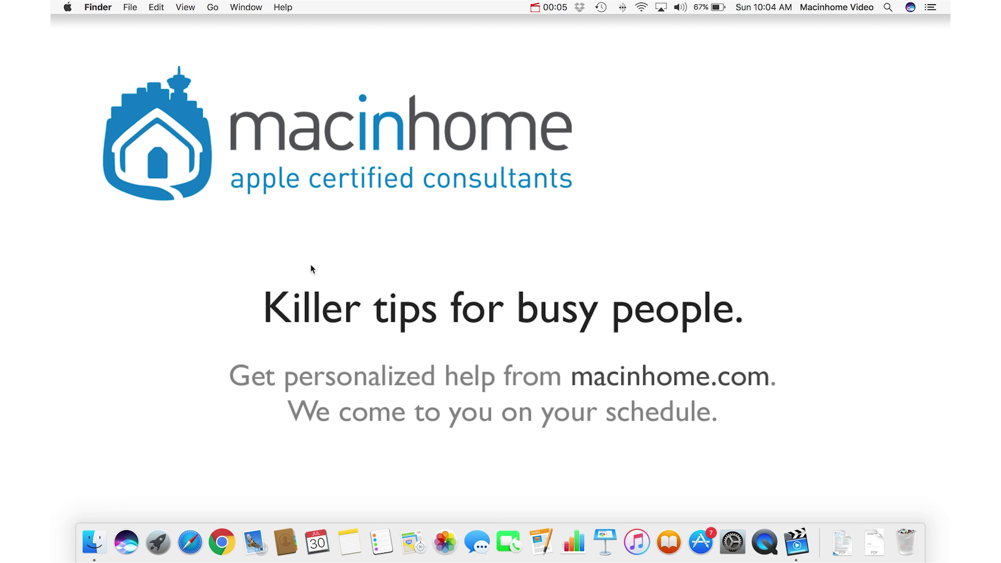
Open a Finder window on the Desktop folder and show the path bar
{"action": "left_click", "coordinate": [94, 542]}
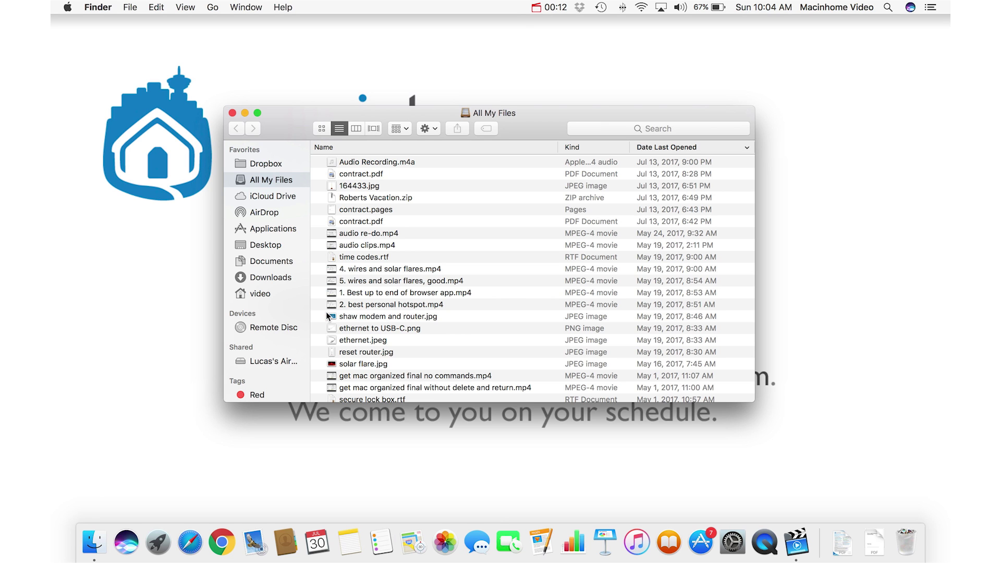
{"action": "left_click", "coordinate": [275, 262]}
{"action": "left_click", "coordinate": [276, 246]}
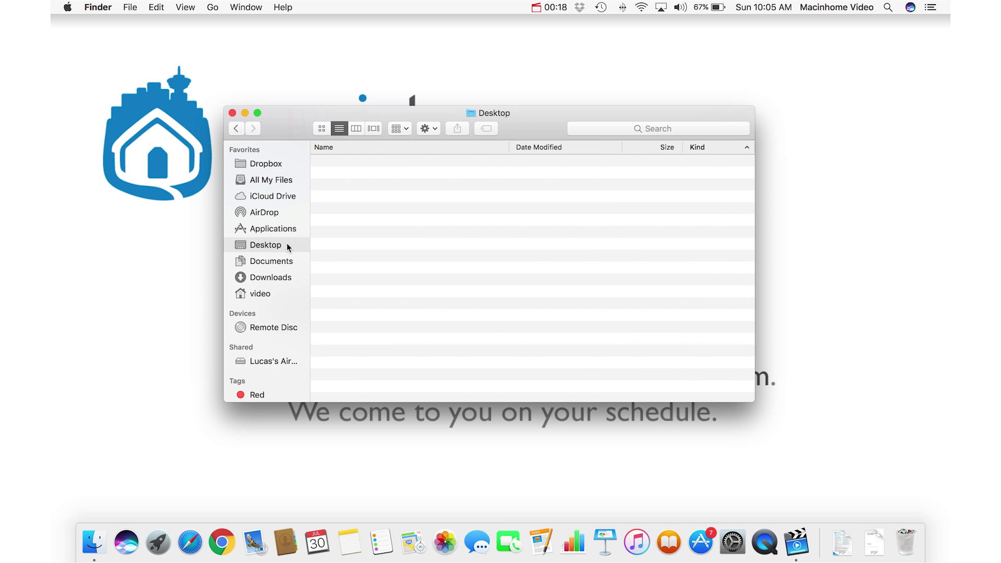
{"action": "left_click", "coordinate": [186, 8]}
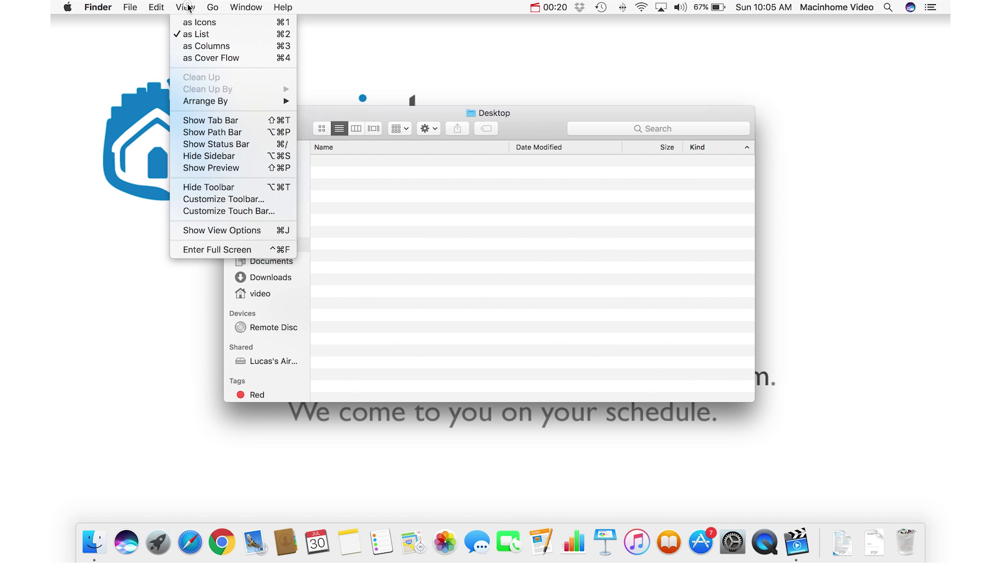
{"action": "left_click", "coordinate": [230, 133]}
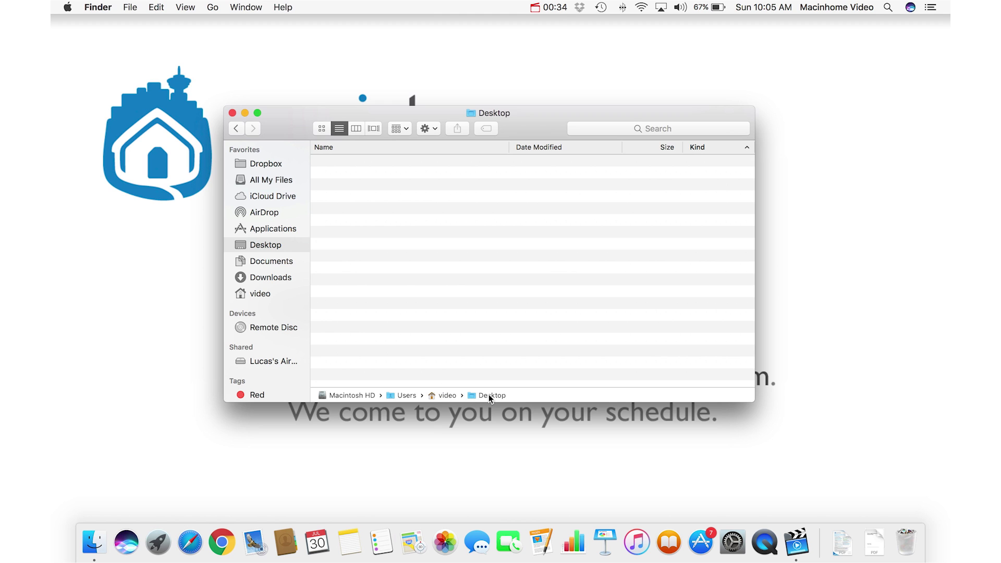
Open the Contracts folder inside Documents and show the status bar in the Finder window
{"action": "left_click", "coordinate": [272, 264]}
{"action": "left_click", "coordinate": [320, 173]}
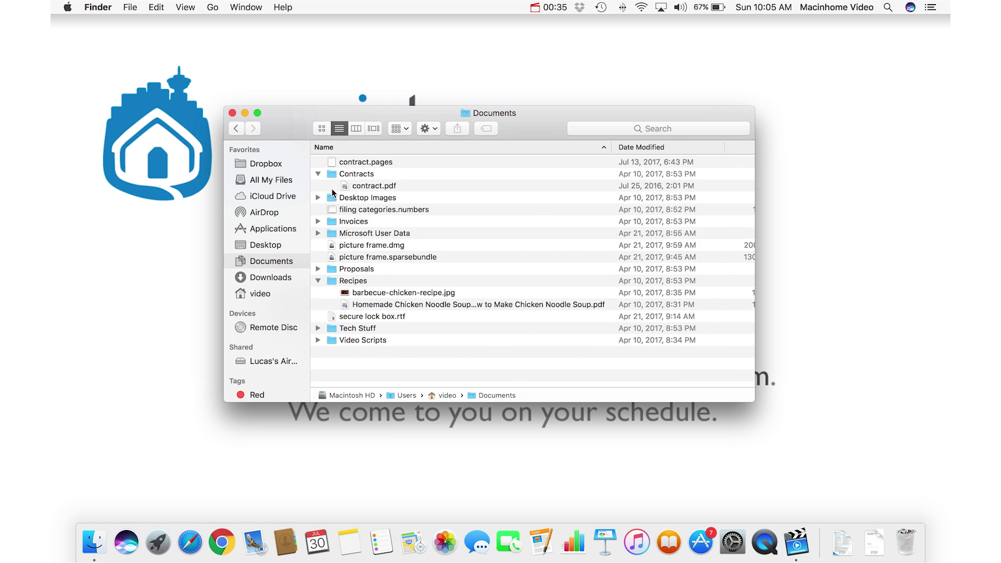
{"action": "double_click", "coordinate": [361, 175]}
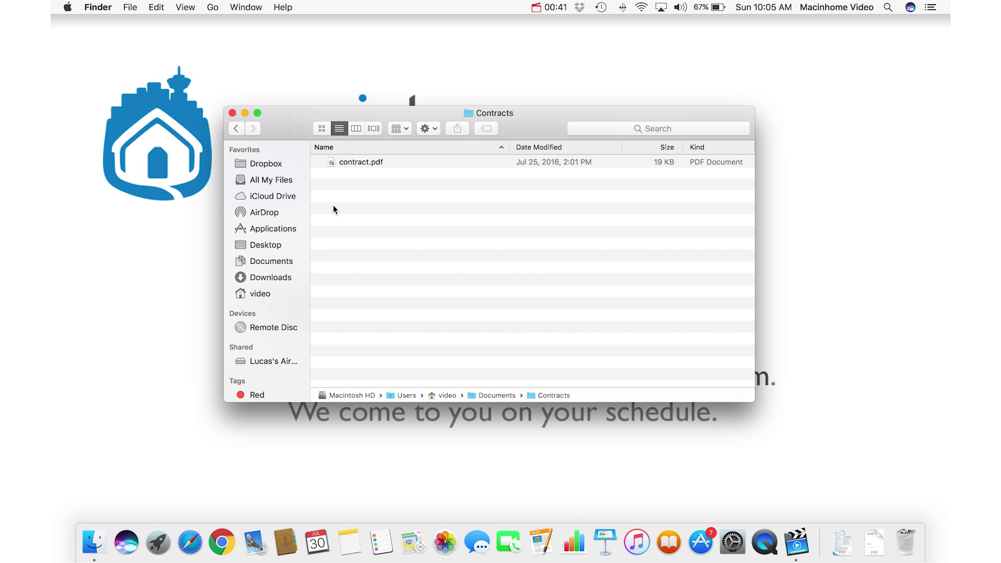
{"action": "left_click", "coordinate": [188, 7]}
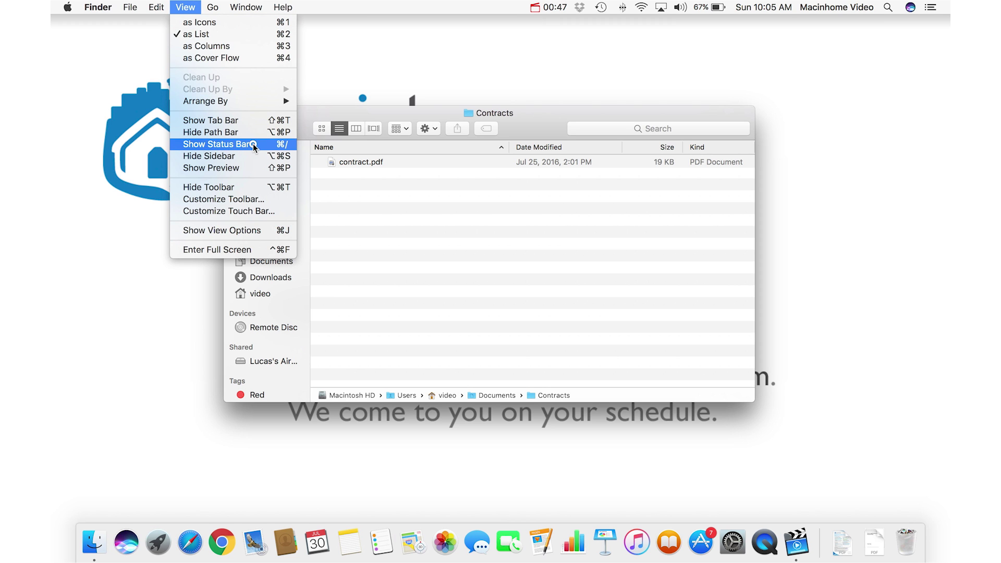
{"action": "left_click", "coordinate": [209, 145]}
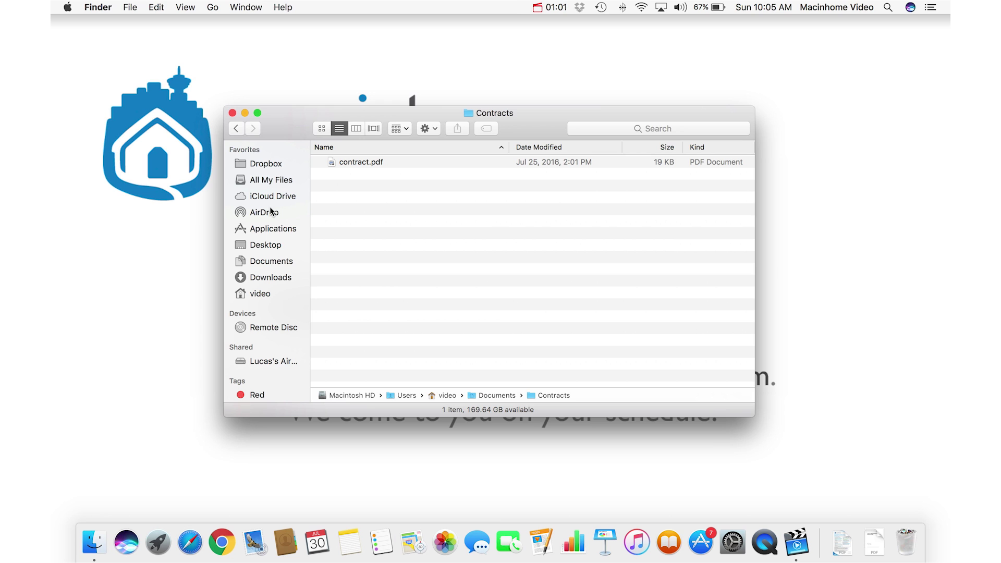
Open the Applications folder and try icon, list and column views, ending in icon view
{"action": "left_click", "coordinate": [273, 229]}
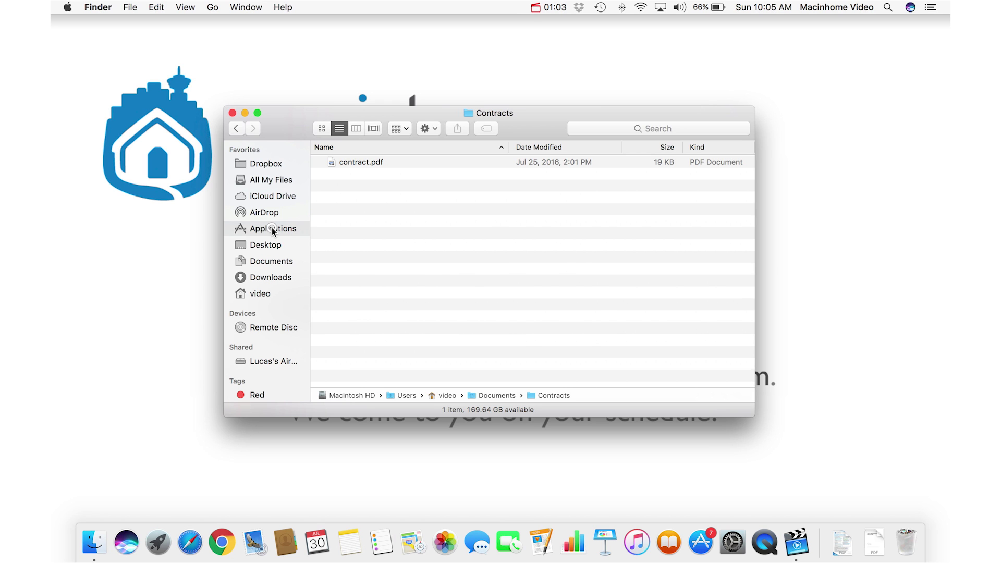
{"action": "left_click", "coordinate": [324, 129]}
{"action": "left_click", "coordinate": [341, 130]}
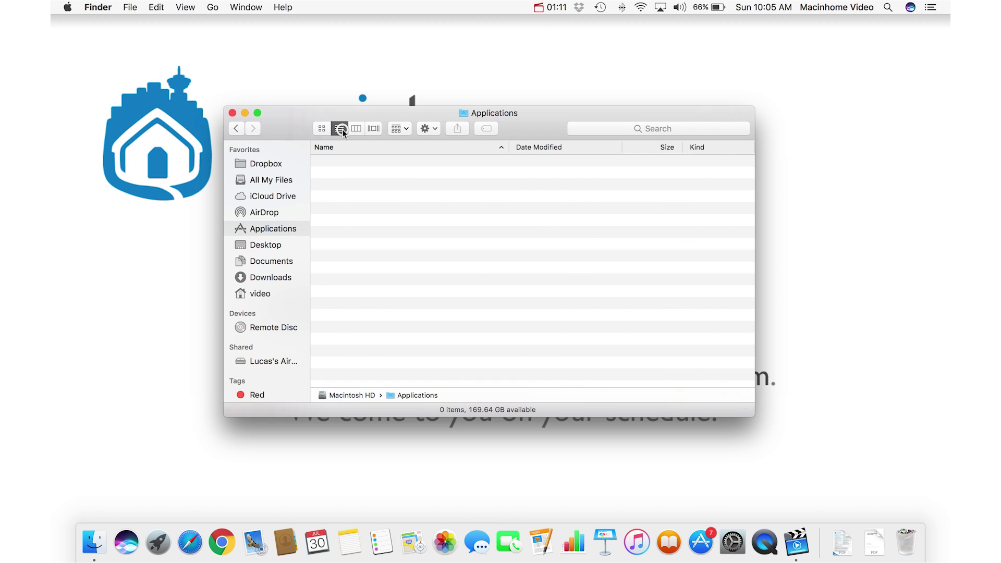
{"action": "left_click", "coordinate": [354, 129]}
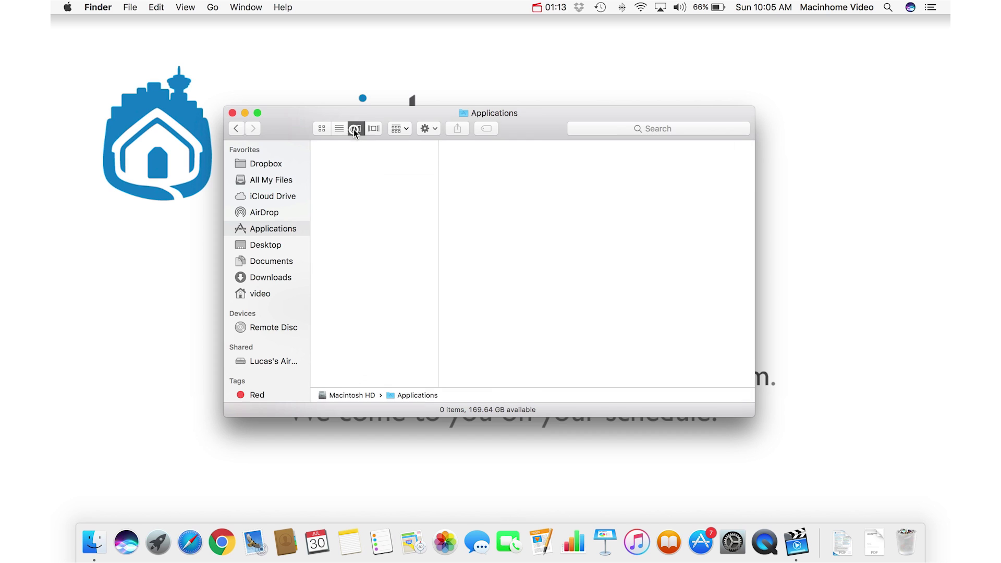
{"action": "left_click", "coordinate": [321, 130]}
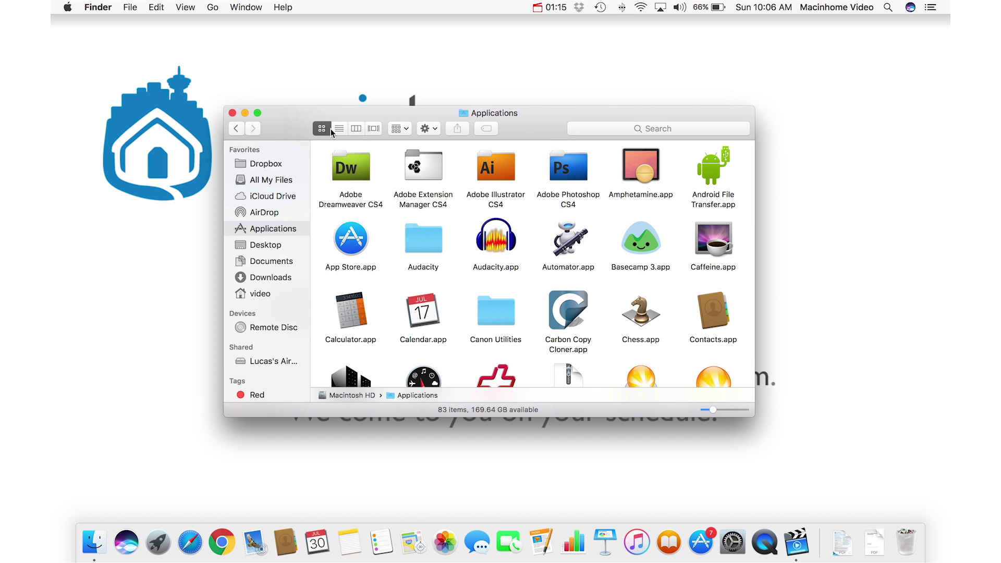
Cycle the Applications folder through icon, list and column views, return to icon view, and try the icon size slider
{"action": "key", "text": "super+1"}
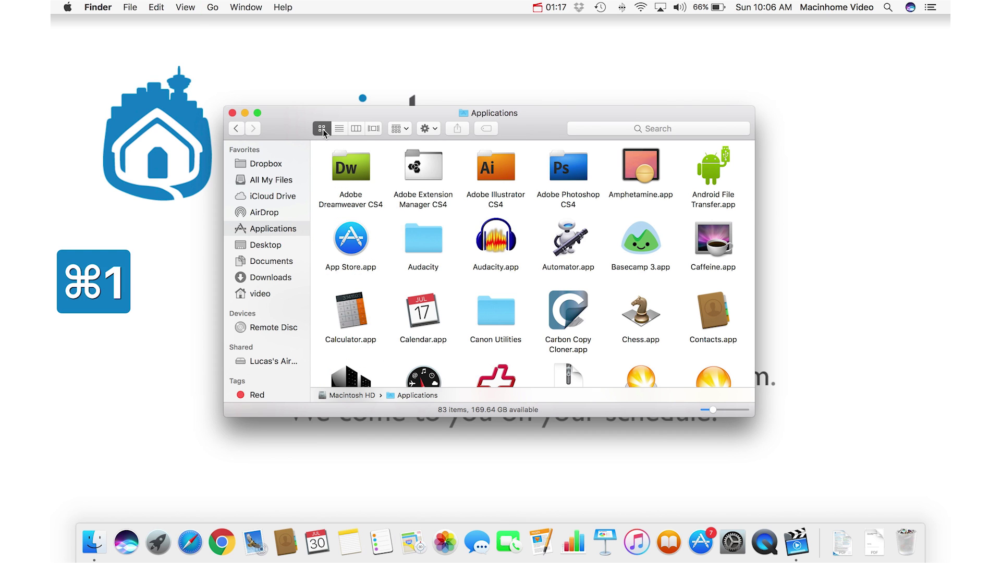
{"action": "key", "text": "super+2"}
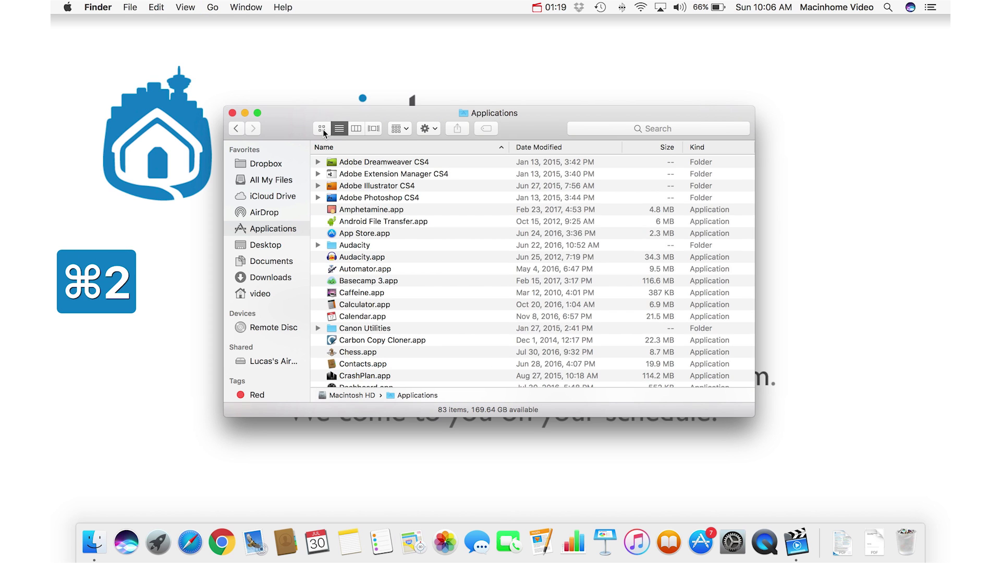
{"action": "key", "text": "super+3"}
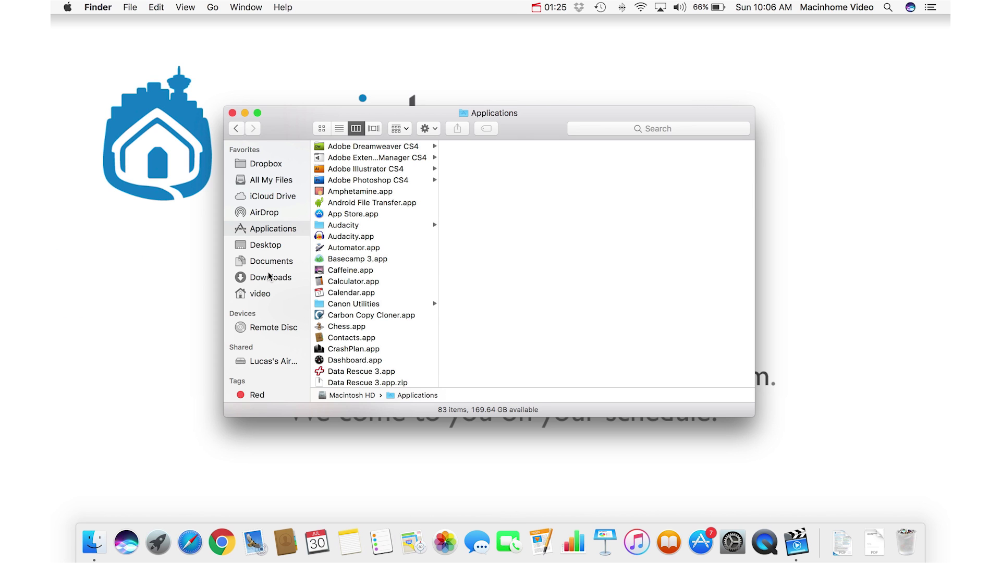
{"action": "key", "text": "super+1"}
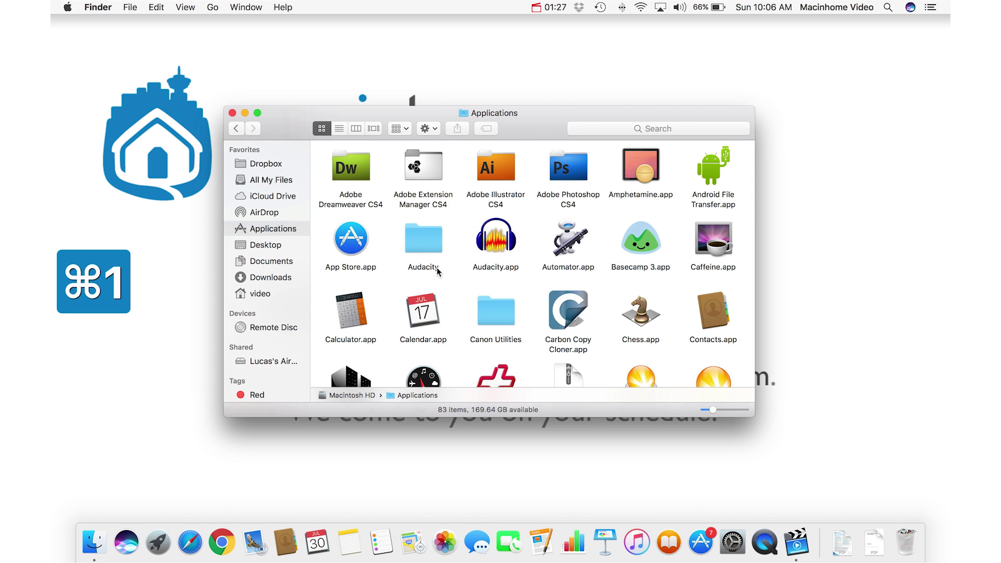
{"action": "mouse_move", "coordinate": [713, 411]}
{"action": "left_mouse_down"}
{"action": "mouse_move", "coordinate": [729, 411]}
{"action": "mouse_move", "coordinate": [713, 411]}
{"action": "left_mouse_up"}
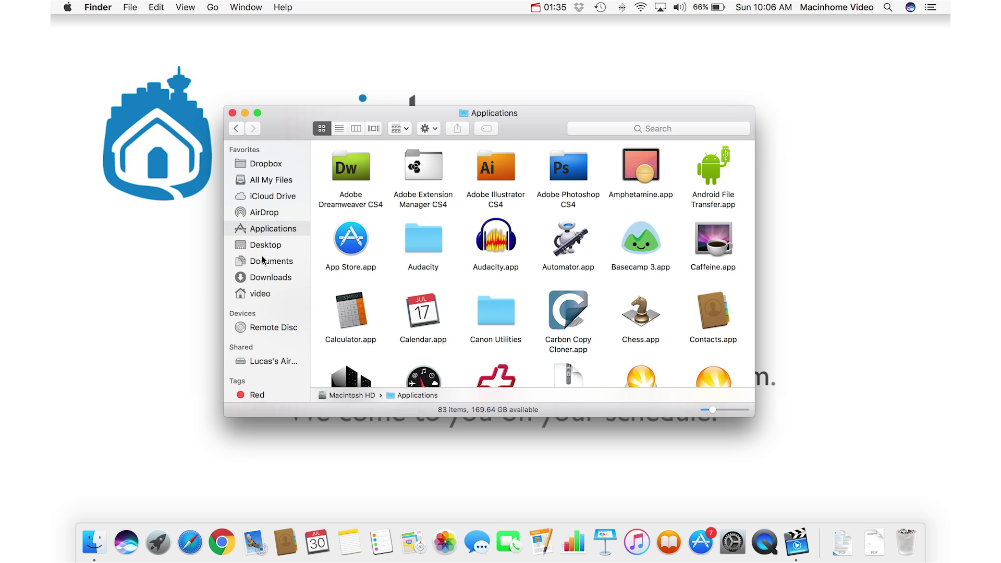
Open the Downloads folder in list view and sort its files by Kind
{"action": "left_click", "coordinate": [263, 277]}
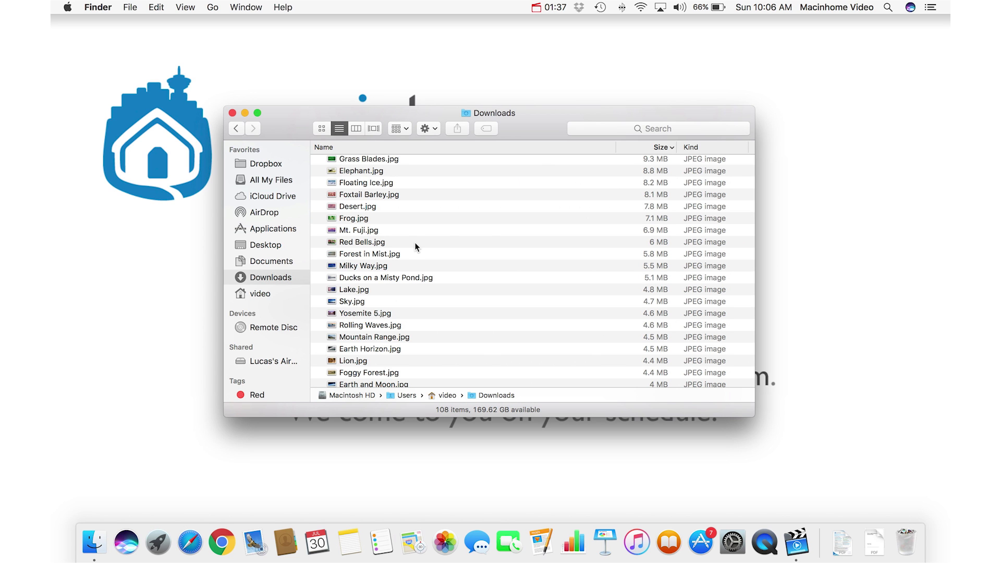
{"action": "key", "text": "super+2"}
{"action": "scroll", "coordinate": [415, 248], "scroll_direction": "up", "scroll_amount": 10}
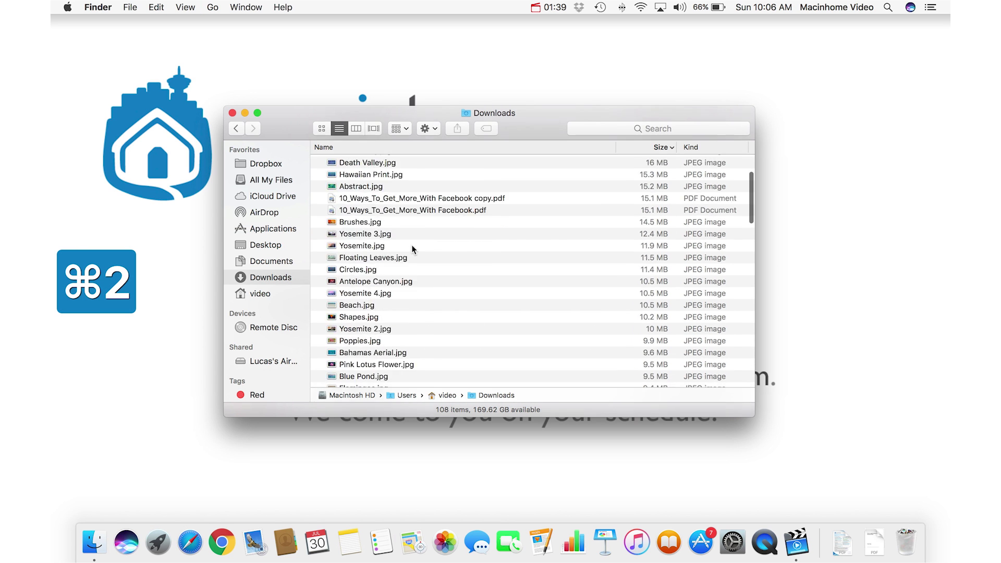
{"action": "left_click", "coordinate": [699, 147]}
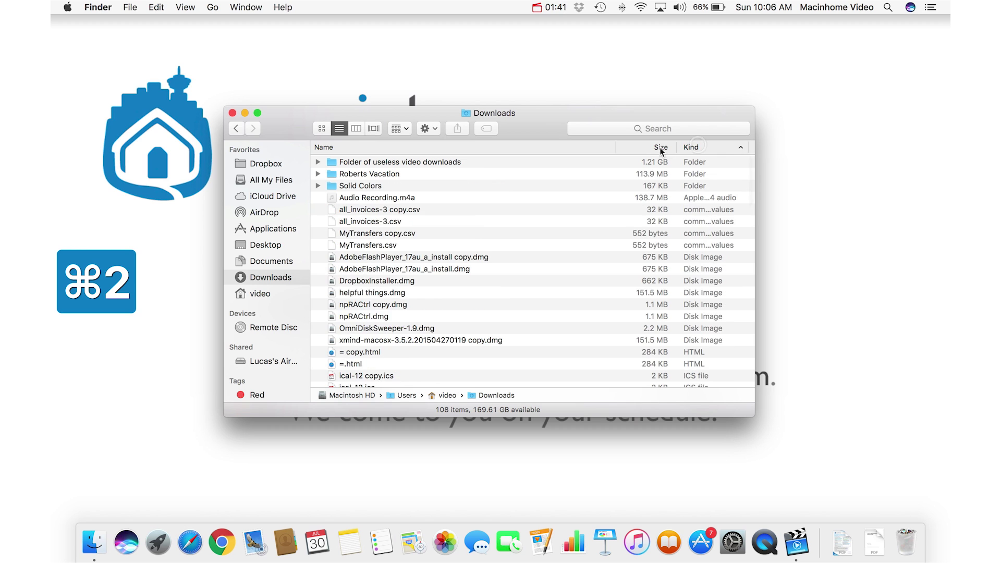
Sort the Downloads list by Size in descending and ascending order, and finally by Name
{"action": "left_click", "coordinate": [646, 150]}
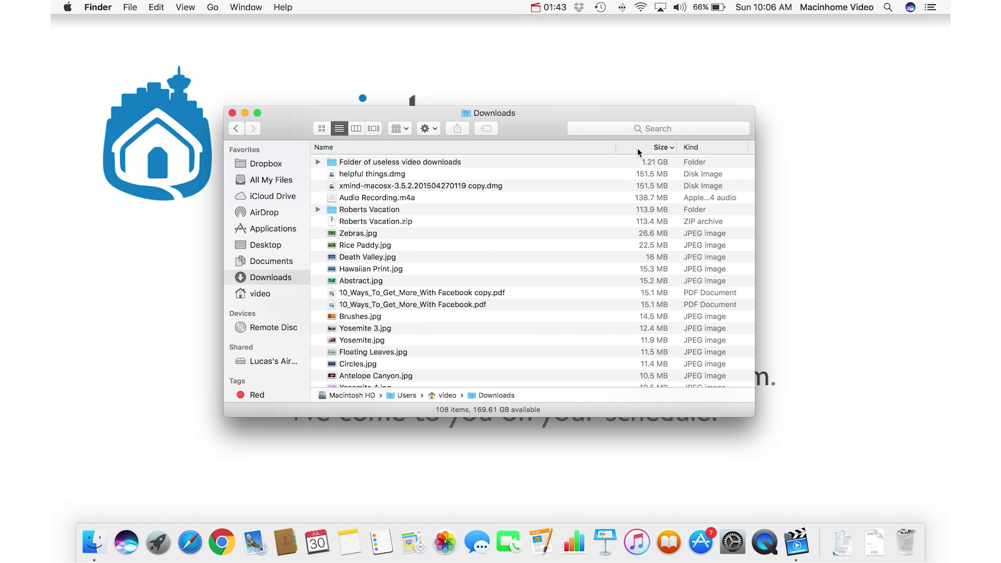
{"action": "left_click", "coordinate": [639, 150]}
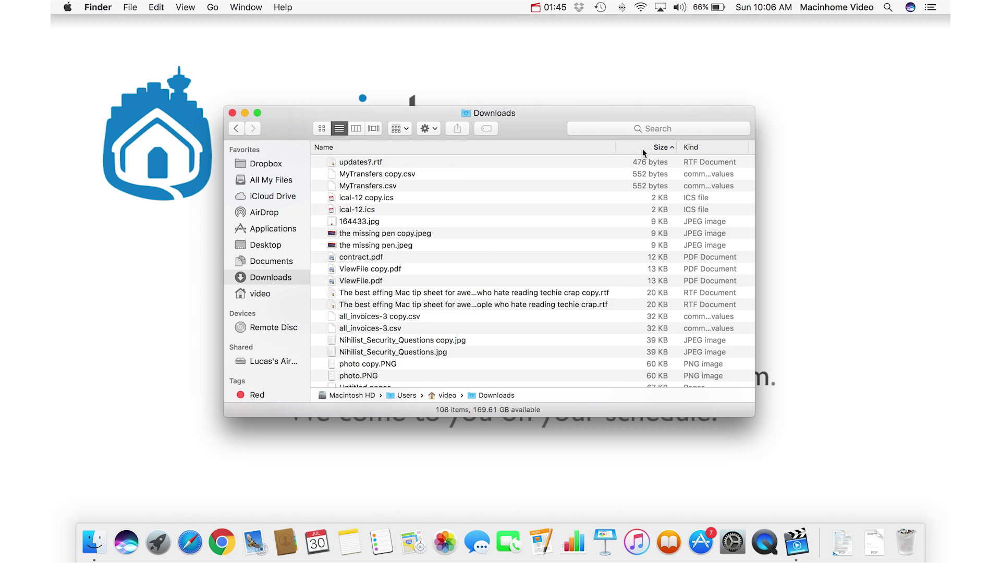
{"action": "left_click", "coordinate": [642, 151]}
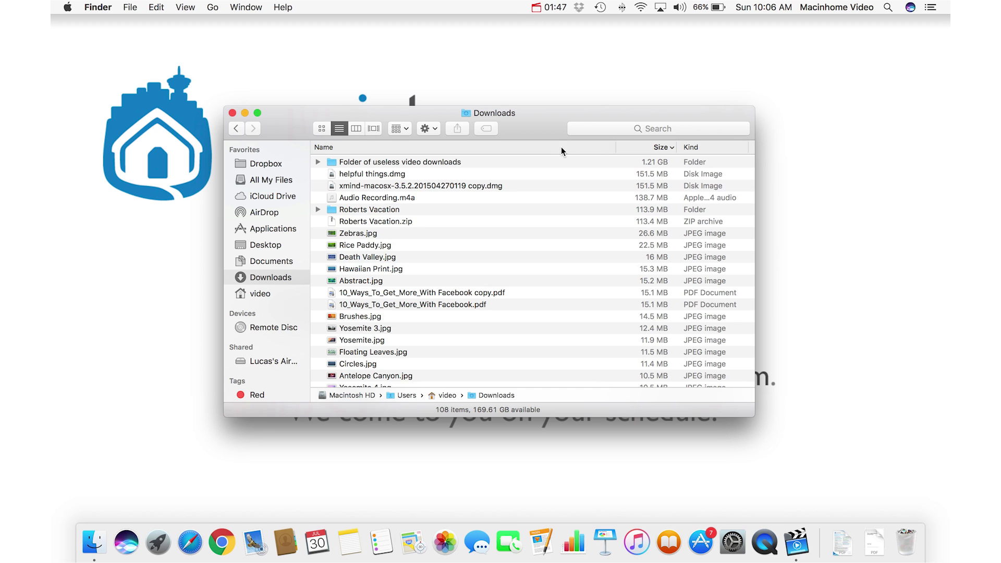
{"action": "left_click", "coordinate": [562, 150]}
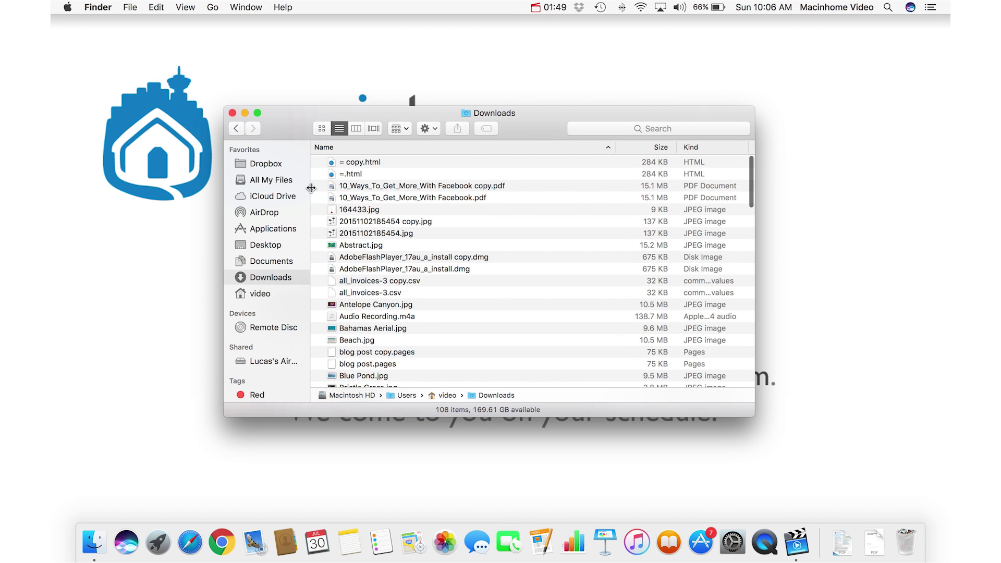
Show the Downloads folder in column view and open the Documents folder in column view as well
{"action": "left_click", "coordinate": [358, 130]}
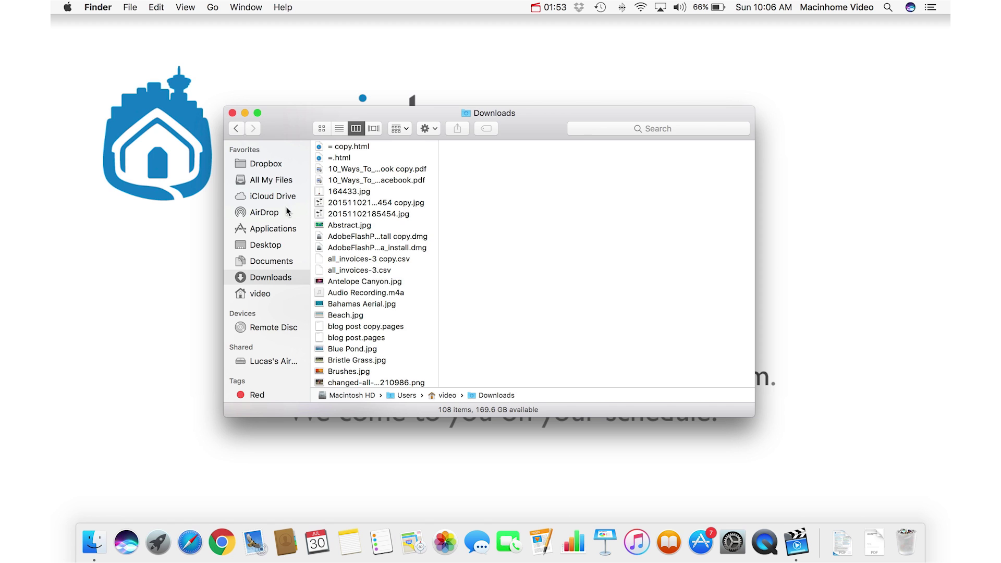
{"action": "left_click", "coordinate": [273, 261]}
{"action": "left_click", "coordinate": [354, 130]}
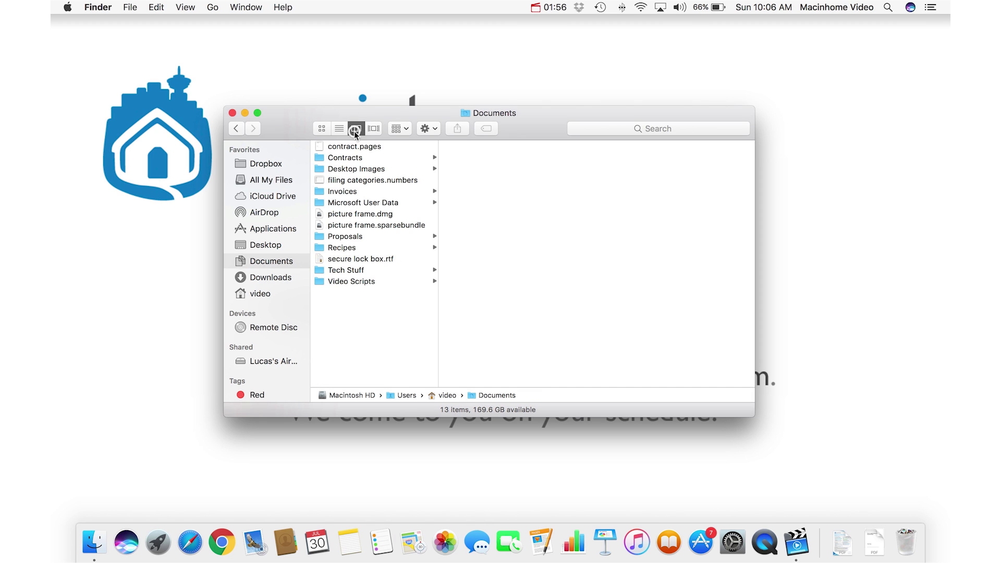
Browse the Documents columns by stepping into the Contracts folder and back, ending with the Invoices folder selected
{"action": "left_click", "coordinate": [367, 160]}
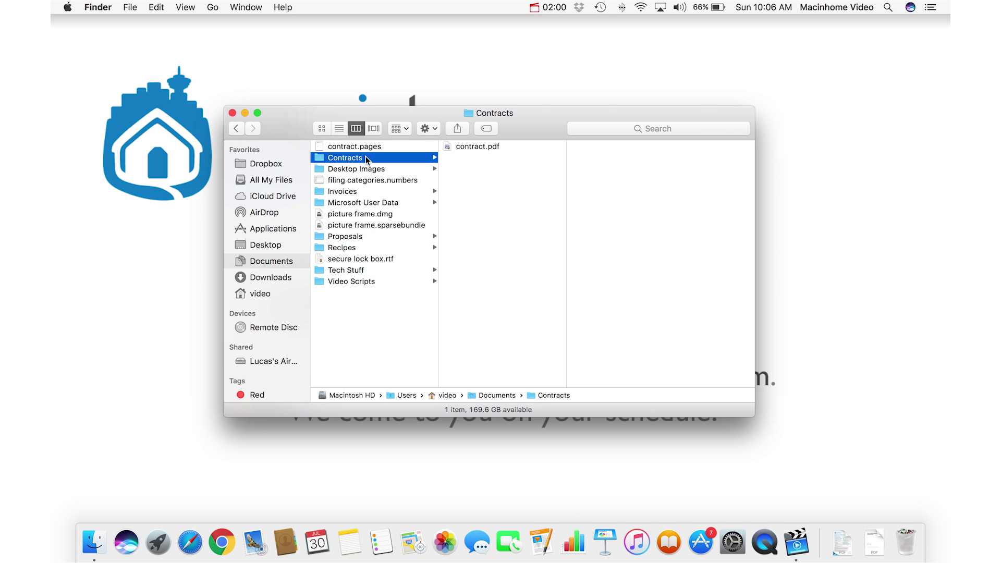
{"action": "key", "text": "Right"}
{"action": "key", "text": "Left"}
{"action": "key", "text": "Up"}
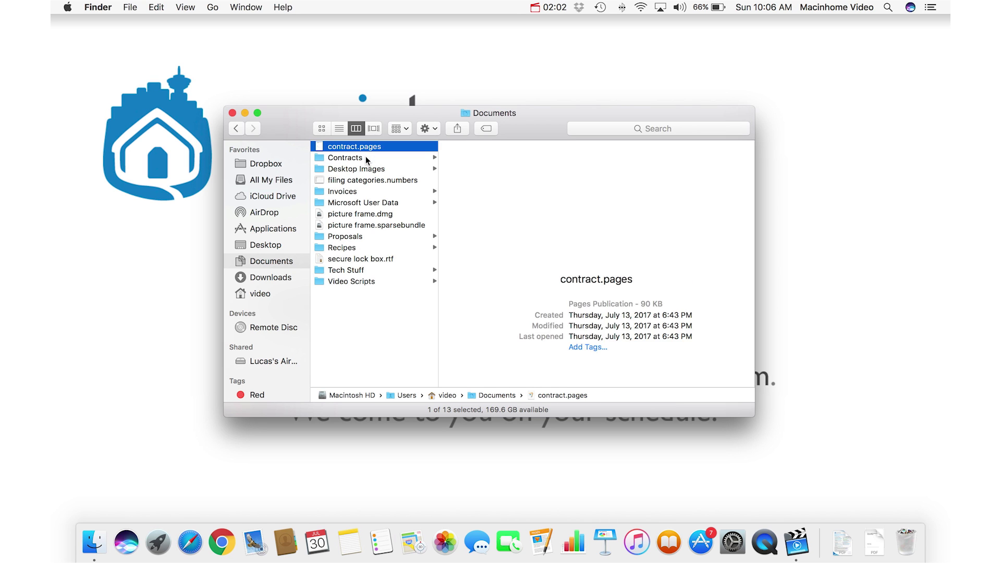
{"action": "key", "text": "Down"}
{"action": "key", "text": "Down"}
{"action": "key", "text": "Down"}
{"action": "key", "text": "Down"}
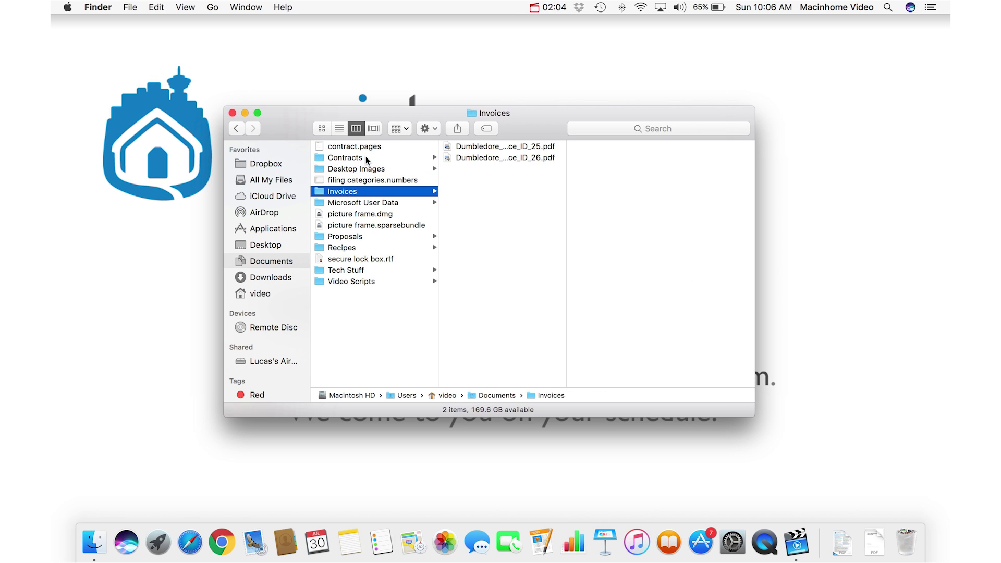
Browse the Documents columns into the Contracts folder and preview contract.pdf with Quick Look, closing the preview again
{"action": "key", "text": "Down"}
{"action": "key", "text": "Down"}
{"action": "key", "text": "Up"}
{"action": "key", "text": "Up"}
{"action": "key", "text": "Up"}
{"action": "key", "text": "Up"}
{"action": "key", "text": "Up"}
{"action": "key", "text": "Up"}
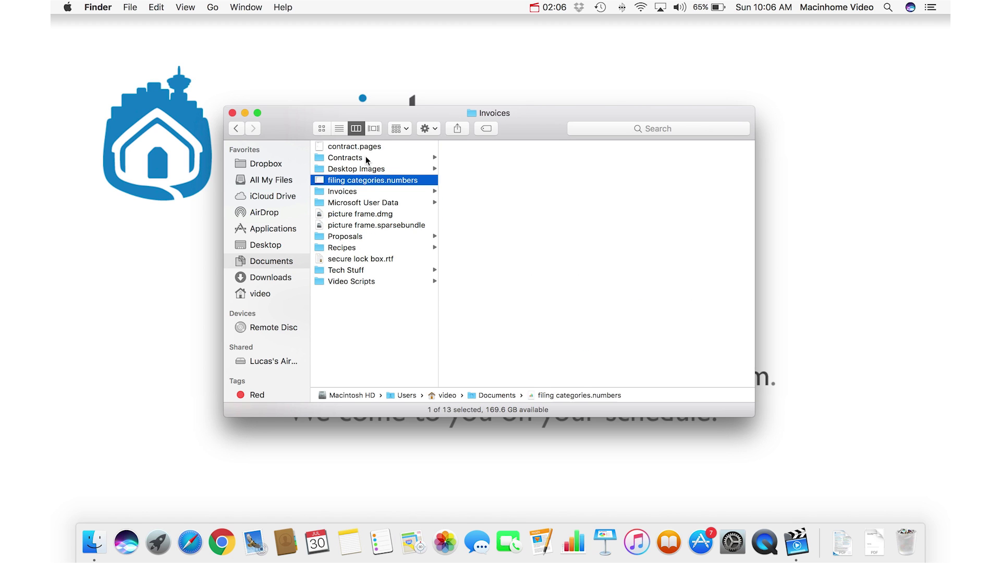
{"action": "key", "text": "Right"}
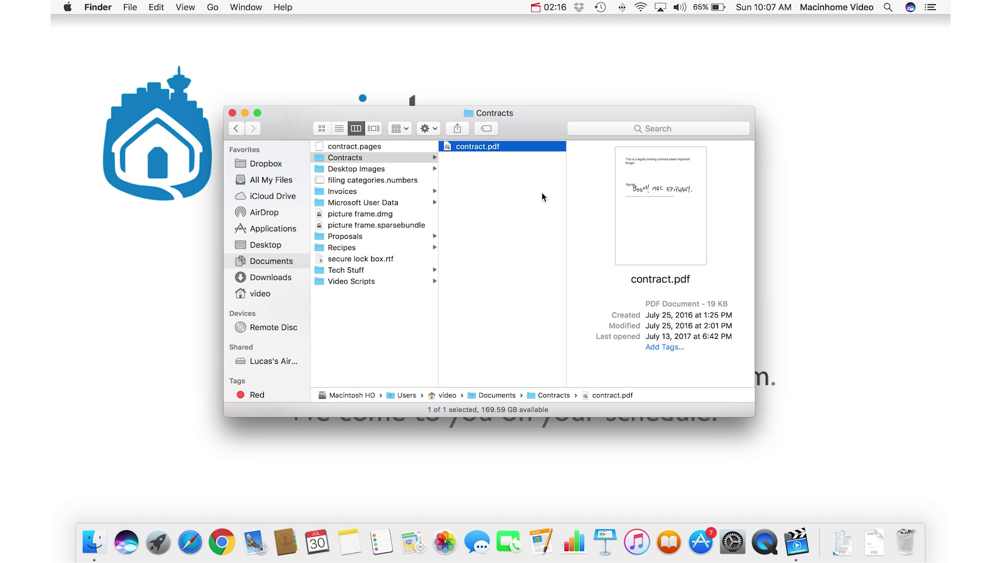
{"action": "key", "text": "space"}
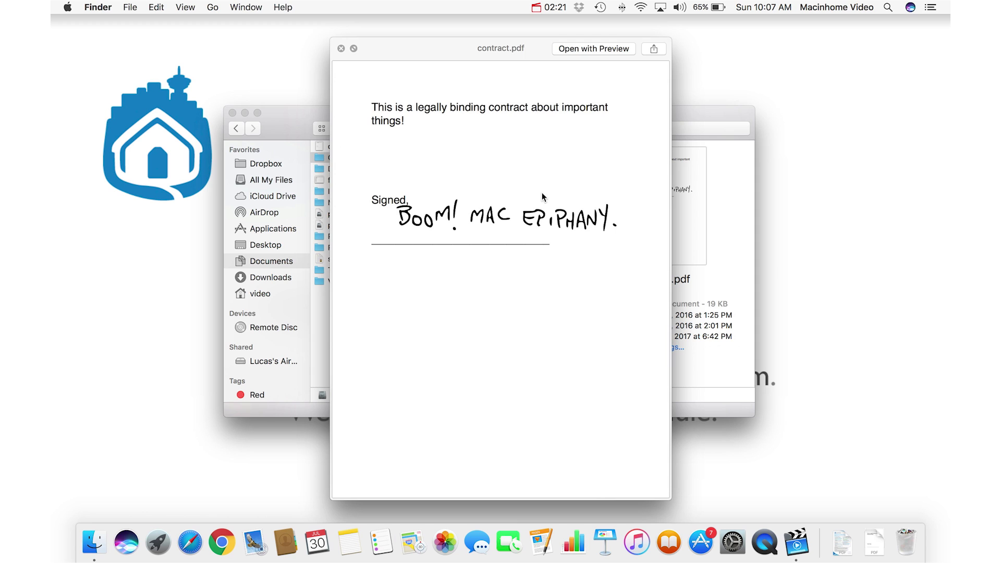
{"action": "key", "text": "space"}
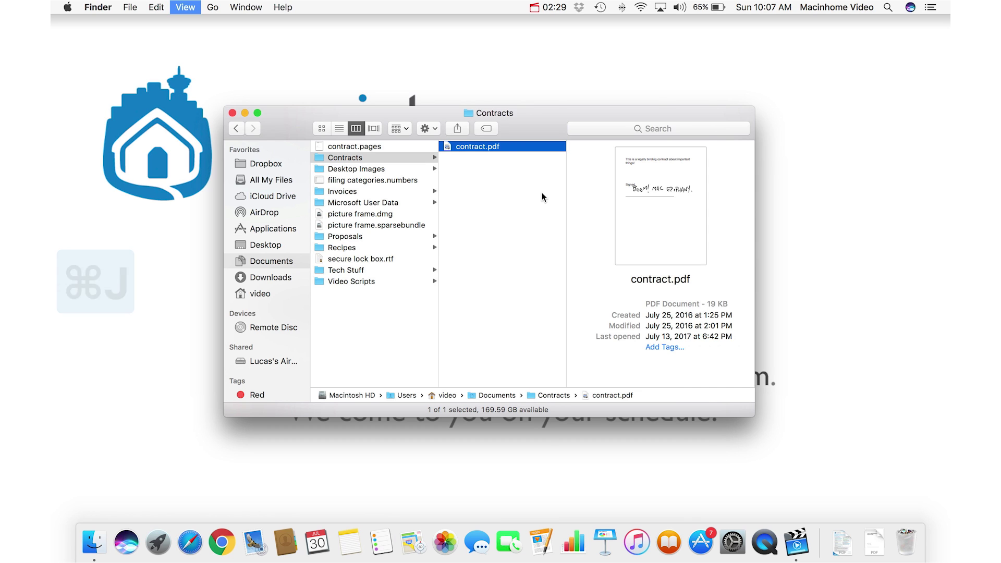
Show the view options for the column view, select the Contracts folder and change the window to list view
{"action": "key", "text": "super+j"}
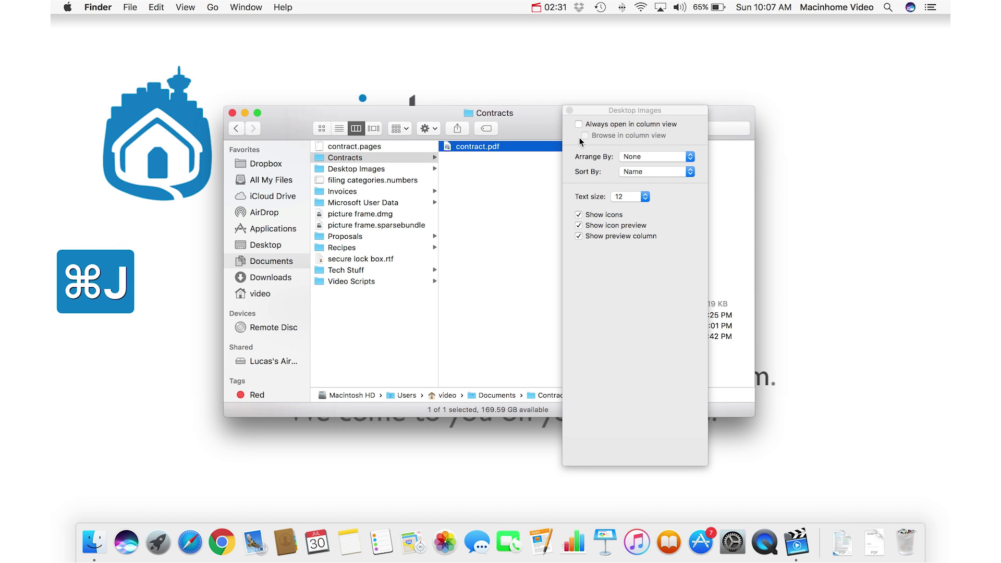
{"action": "left_click", "coordinate": [359, 168]}
{"action": "left_click", "coordinate": [363, 159]}
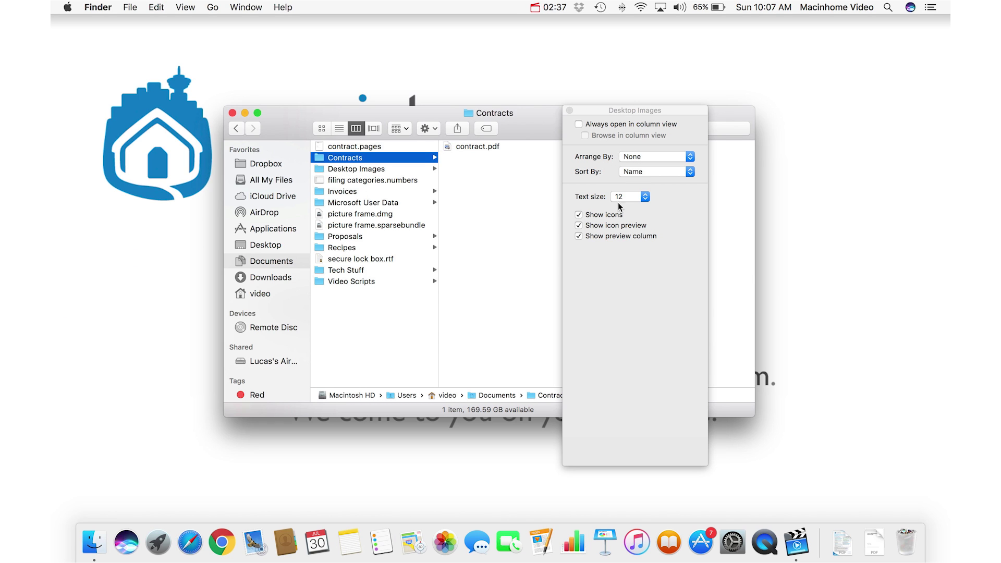
{"action": "left_click", "coordinate": [339, 129]}
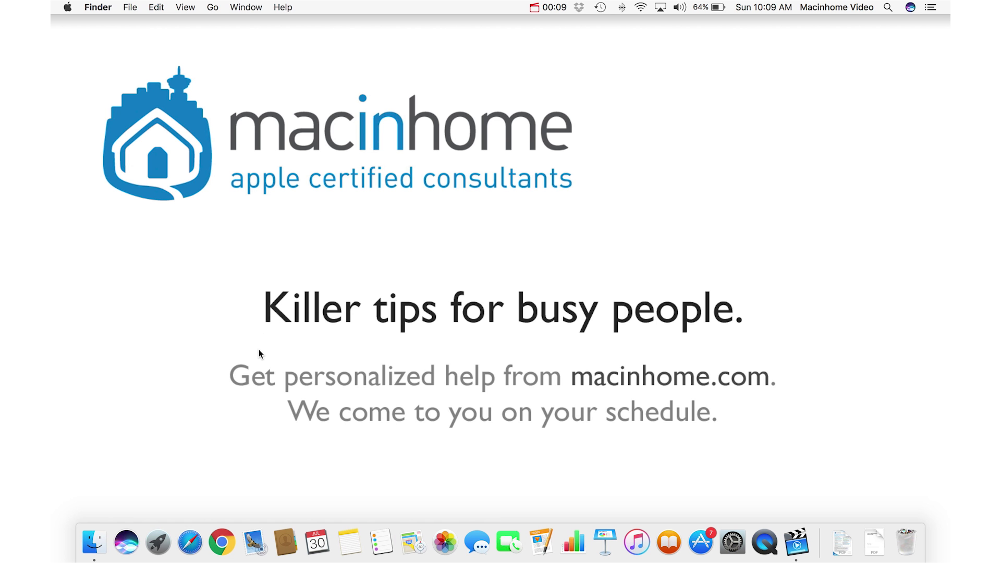
Show the video home folder in a Finder window and close the window
{"action": "left_click", "coordinate": [94, 542]}
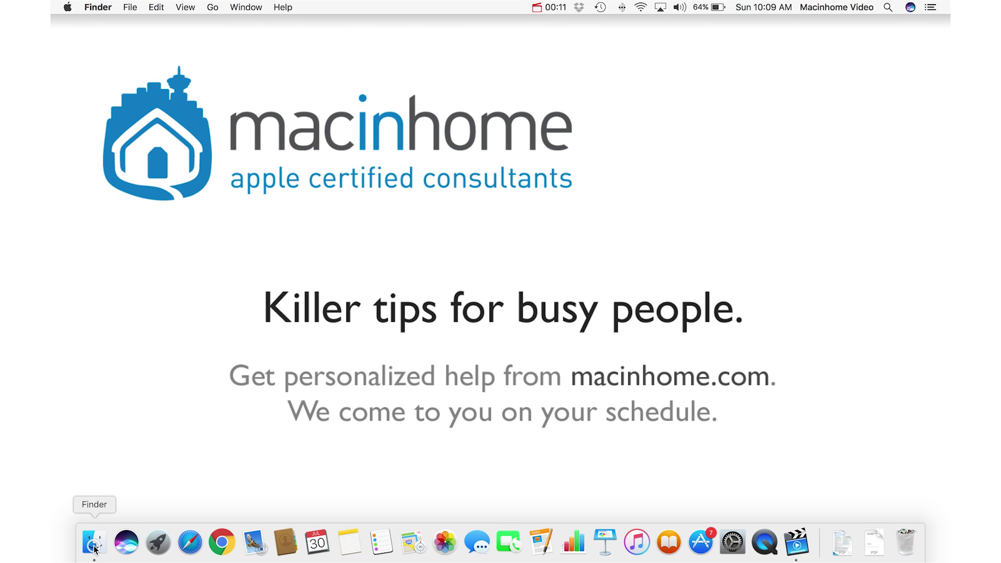
{"action": "left_click", "coordinate": [261, 295]}
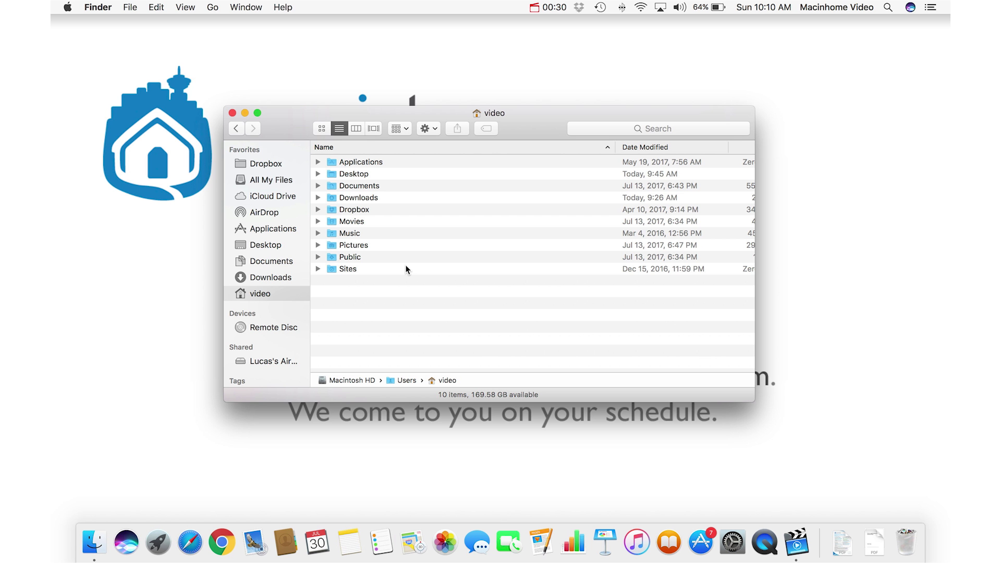
{"action": "left_click", "coordinate": [232, 112]}
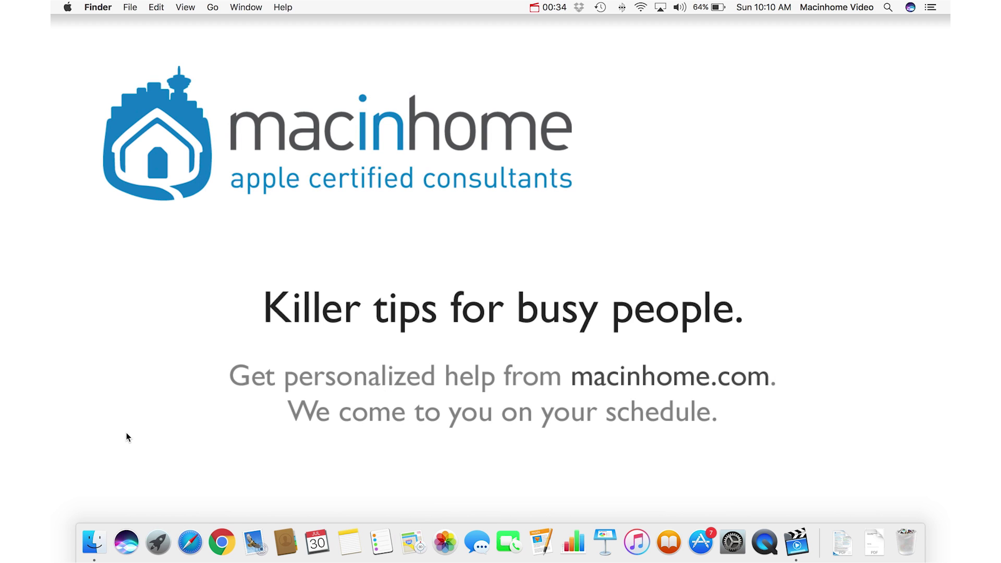
Set new Finder windows to show the video home folder in the Finder preferences
{"action": "left_click", "coordinate": [94, 545]}
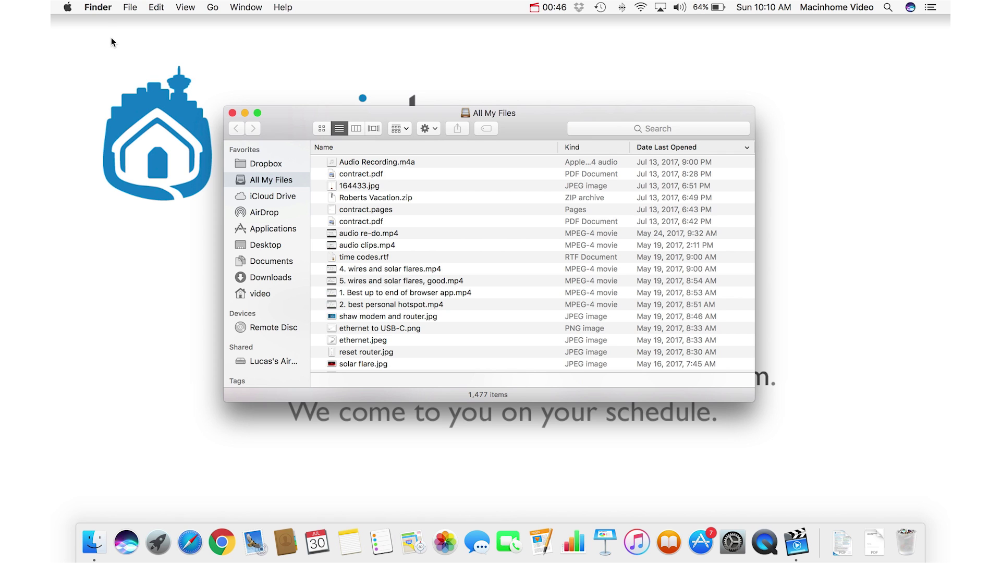
{"action": "left_click", "coordinate": [100, 9]}
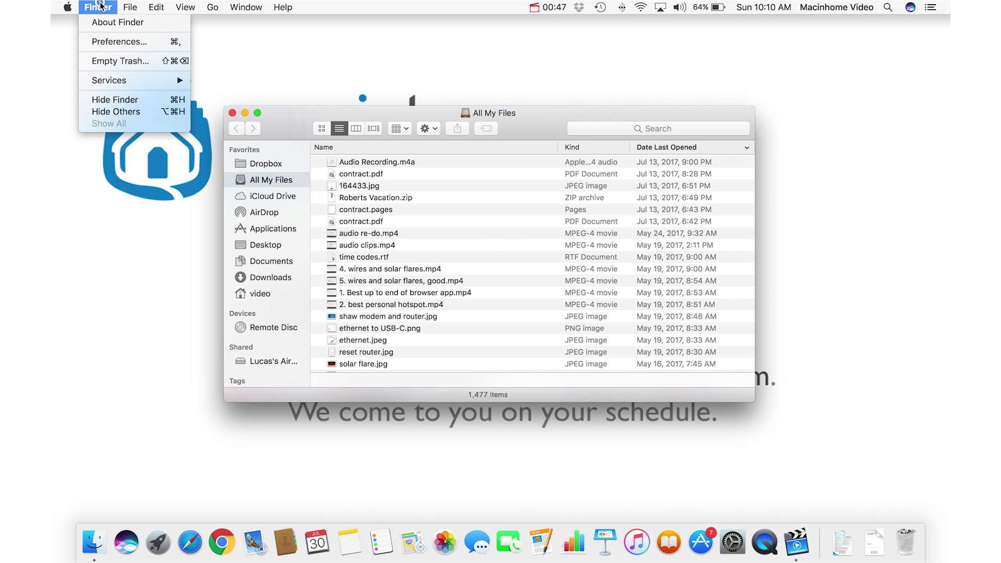
{"action": "left_click", "coordinate": [116, 42]}
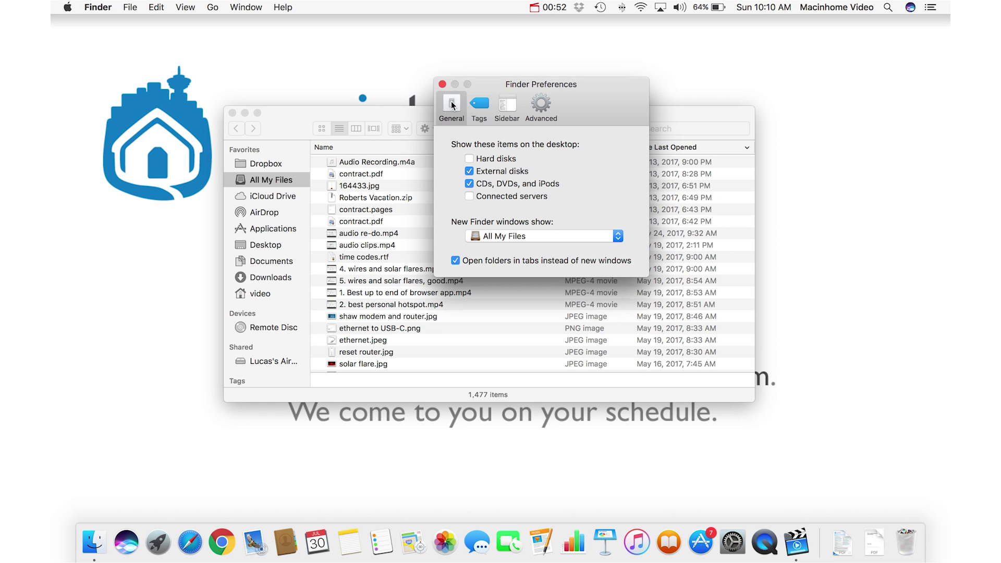
{"action": "left_click", "coordinate": [536, 236]}
{"action": "left_click", "coordinate": [523, 179]}
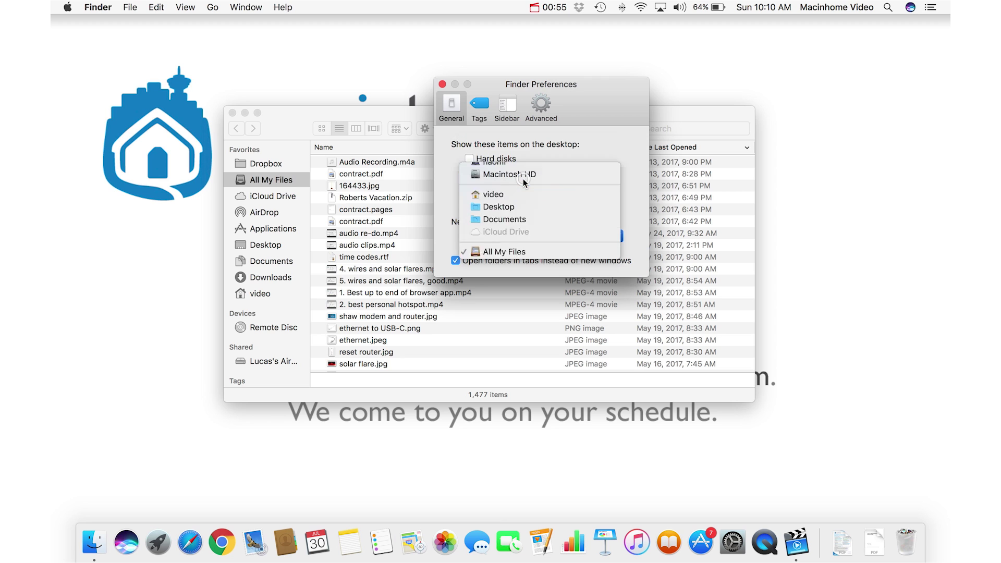
{"action": "left_click", "coordinate": [442, 84]}
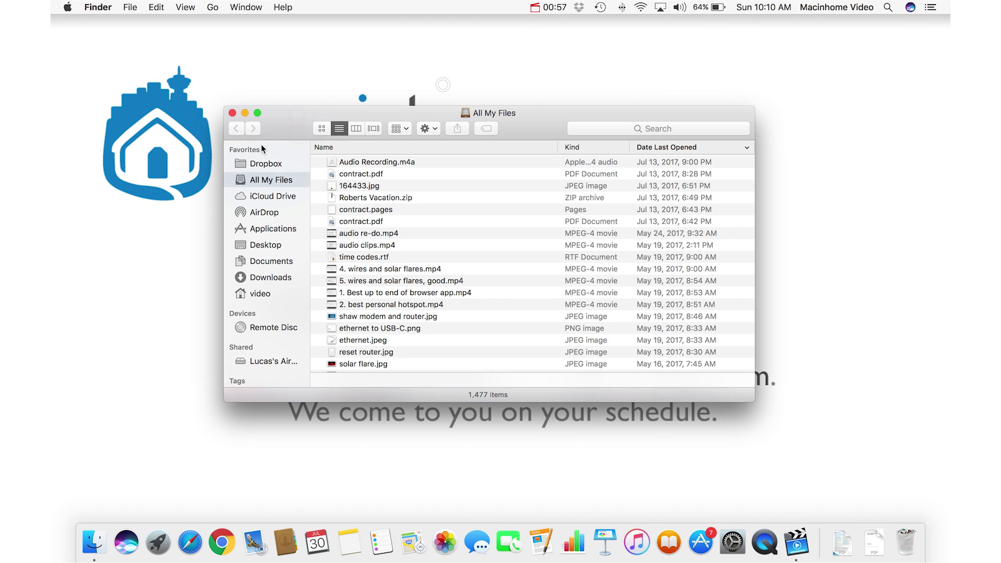
Close the All My Files window, open a fresh Finder window to check its default folder, and close it
{"action": "left_click", "coordinate": [232, 113]}
{"action": "left_click", "coordinate": [91, 560]}
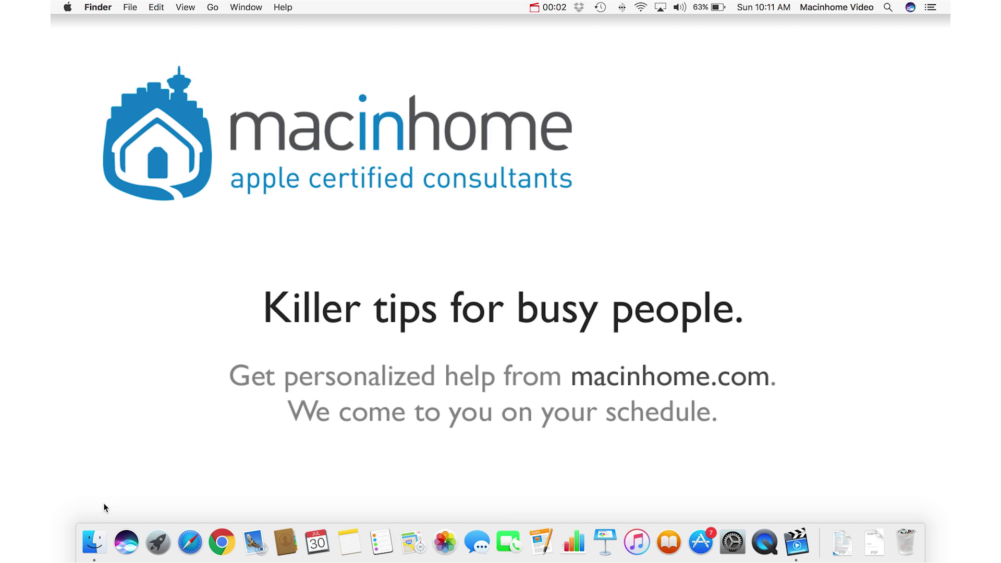
{"action": "left_click", "coordinate": [94, 544]}
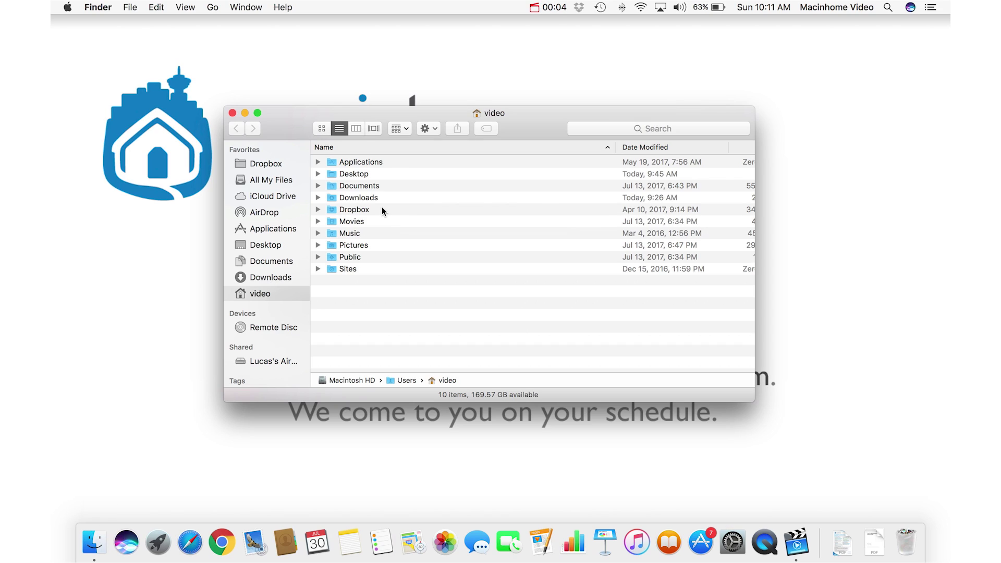
{"action": "left_click", "coordinate": [233, 113]}
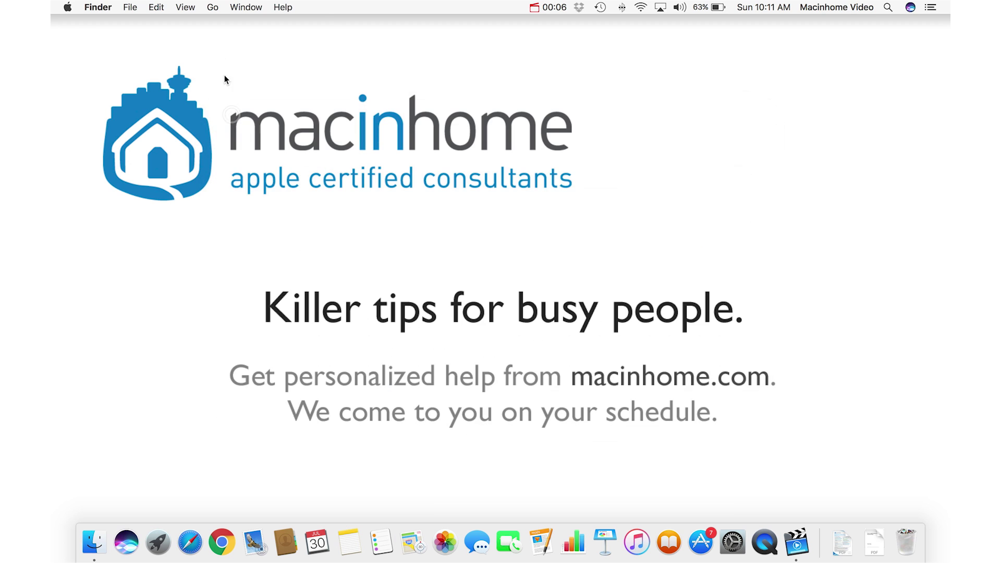
Go directly to the Home folder with no Finder window open, closing the window and repeating this once
{"action": "left_click", "coordinate": [213, 7]}
{"action": "left_click", "coordinate": [262, 118]}
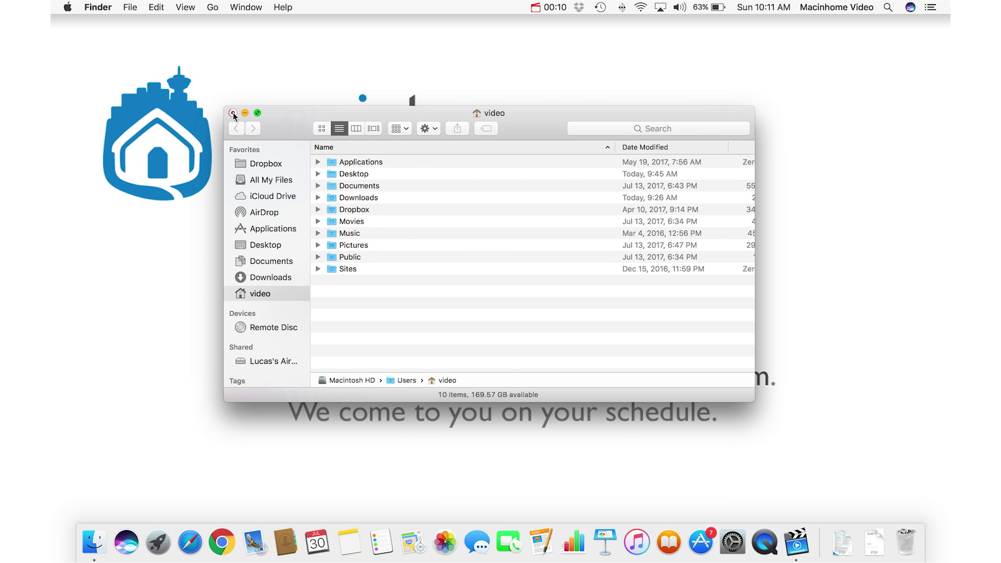
{"action": "key", "text": "super+w"}
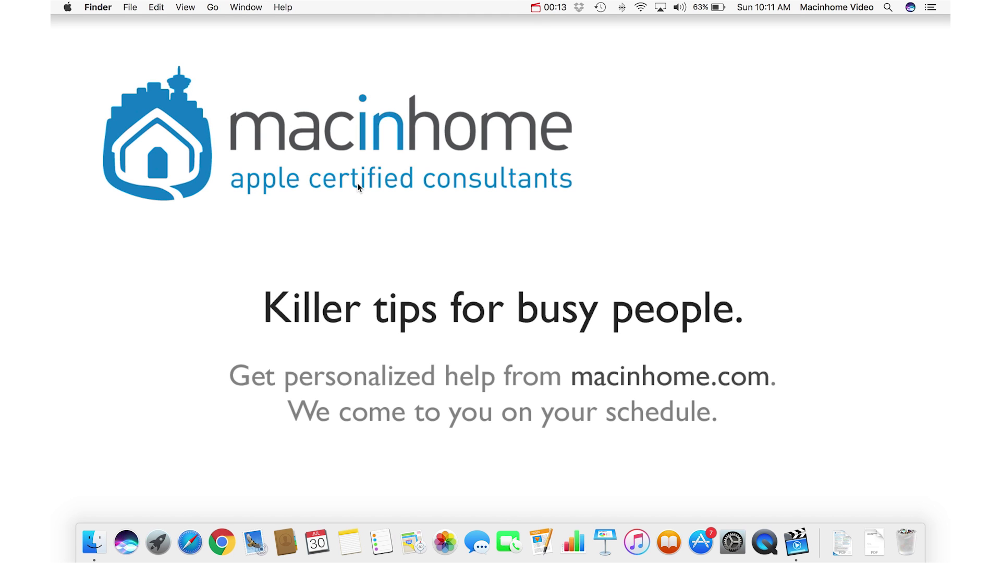
{"action": "key", "text": "super+shift+h"}
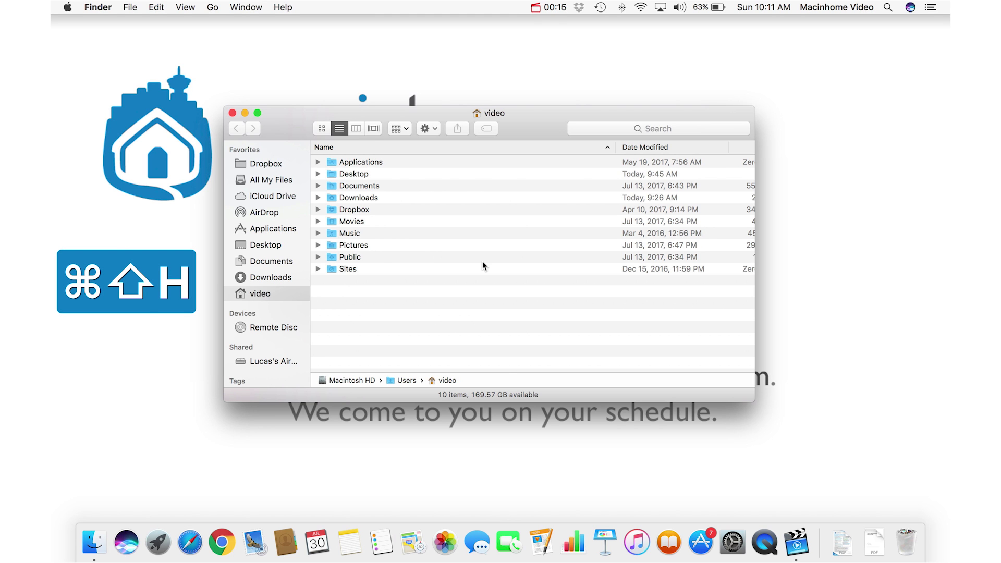
{"action": "key", "text": "super+w"}
Launch Safari, then return to Finder through the application switcher and open a new Finder window
{"action": "left_click", "coordinate": [190, 544]}
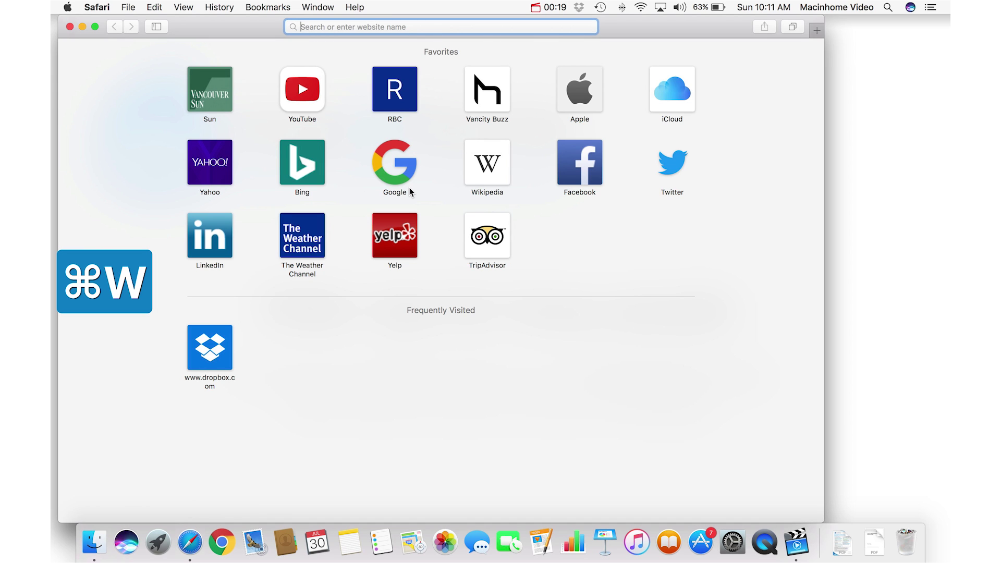
{"action": "key", "text": "super+Tab"}
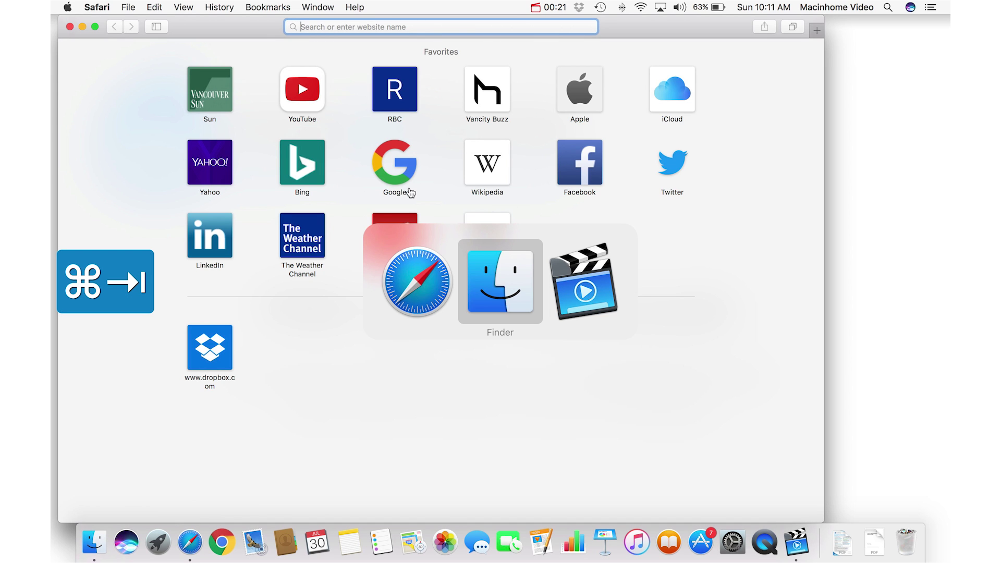
{"action": "key", "text": "super+Tab"}
{"action": "key", "text": "super+Tab"}
{"action": "key", "text": "super+Tab"}
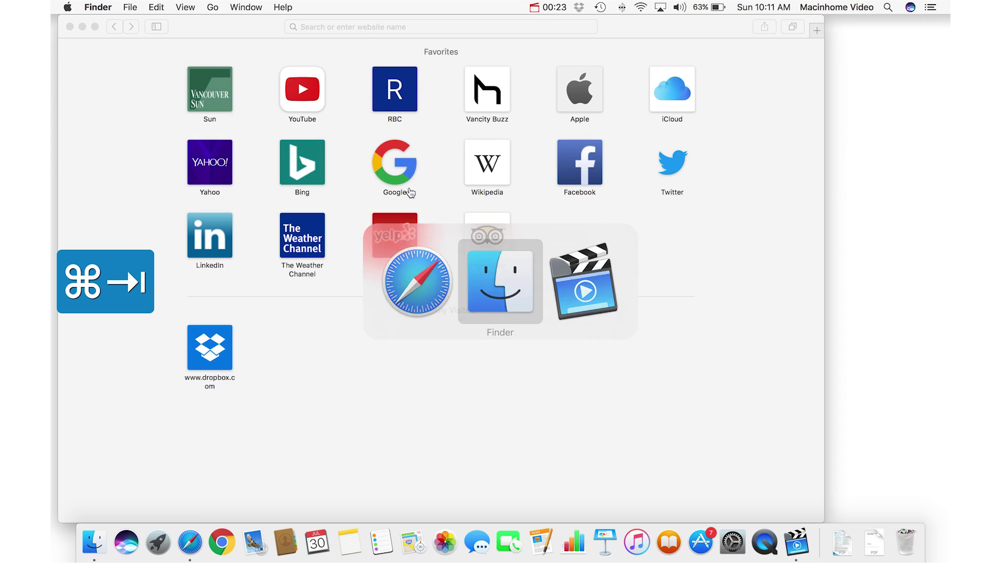
{"action": "key", "text": "super+n"}
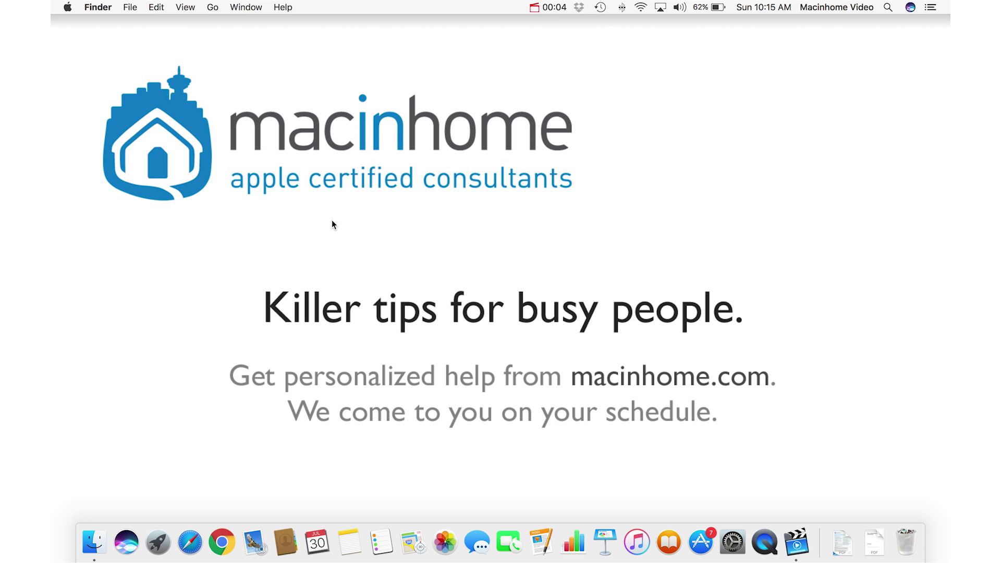
Navigate in a Finder window to Documents > Business > Invoices > 2017 Invoices, looking into Contracts on the way
{"action": "left_click", "coordinate": [93, 540]}
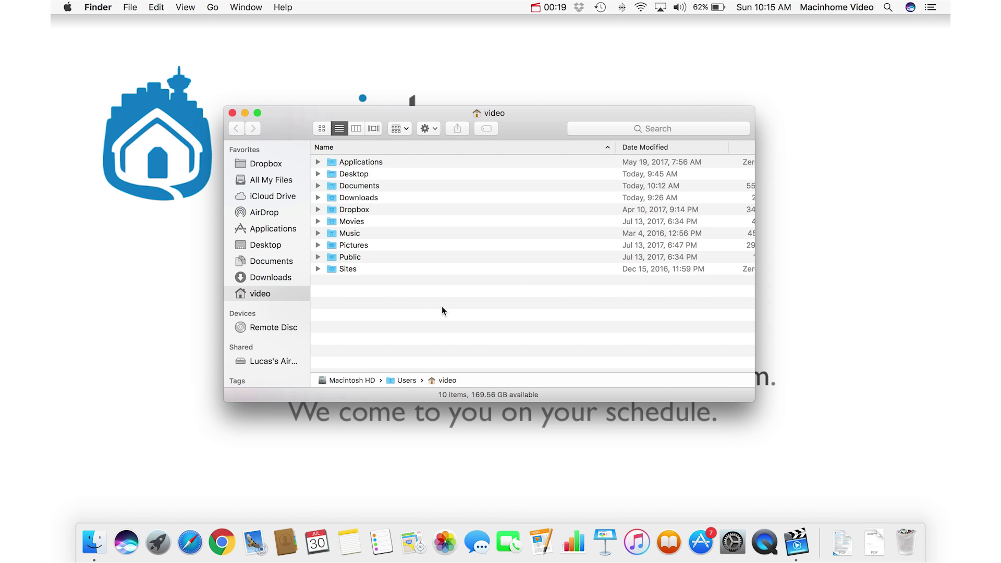
{"action": "left_click", "coordinate": [277, 260]}
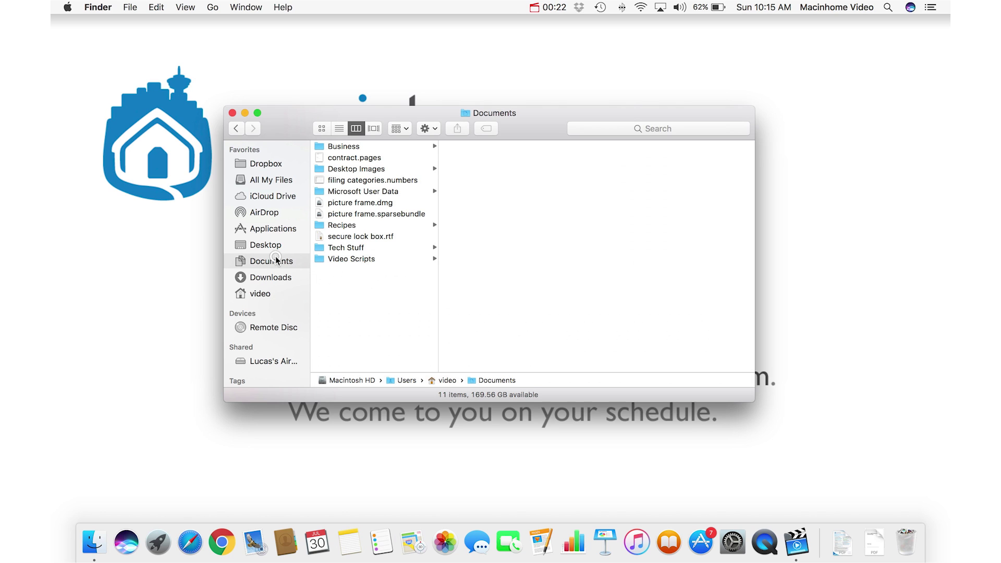
{"action": "left_click", "coordinate": [361, 148]}
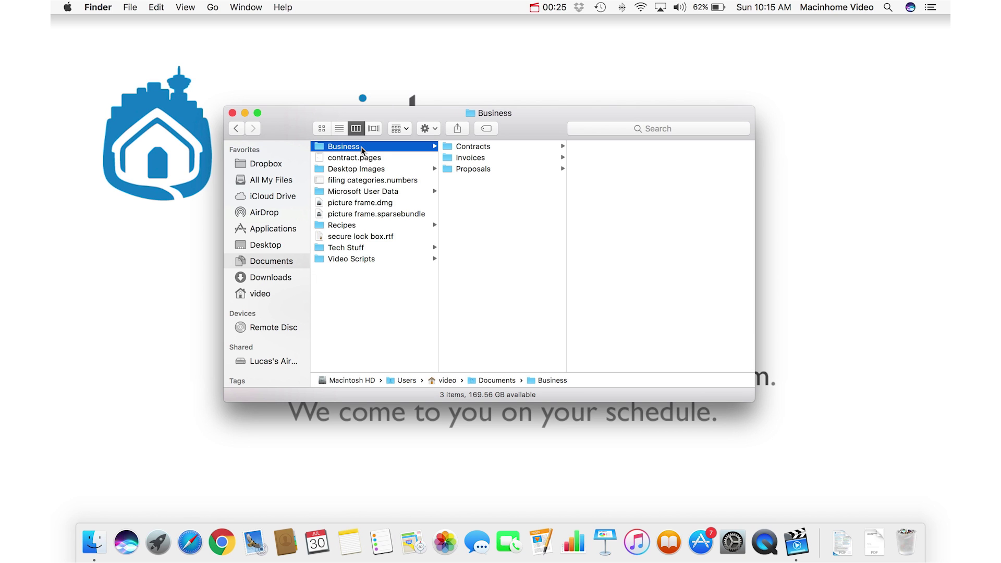
{"action": "left_click", "coordinate": [472, 147]}
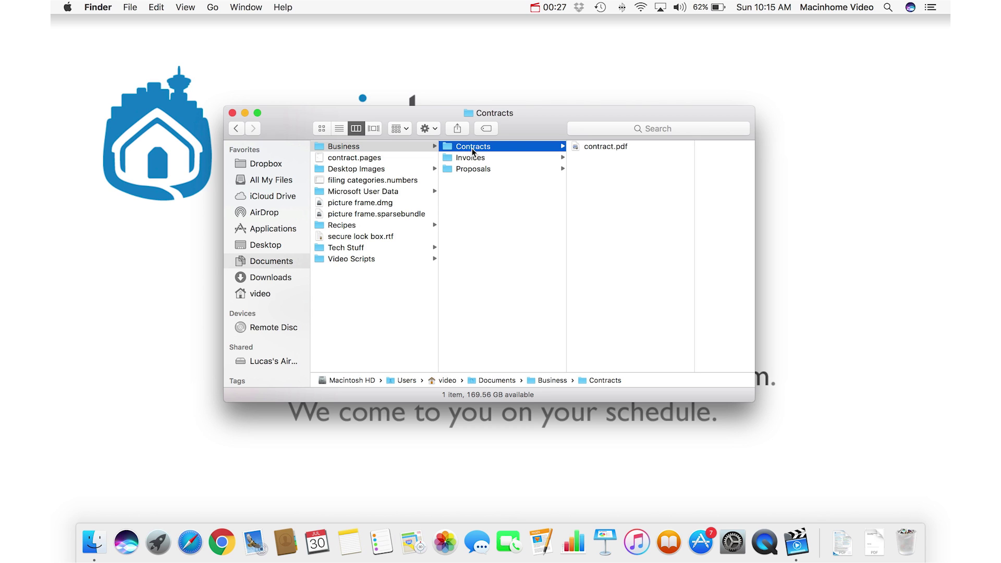
{"action": "left_click", "coordinate": [487, 156]}
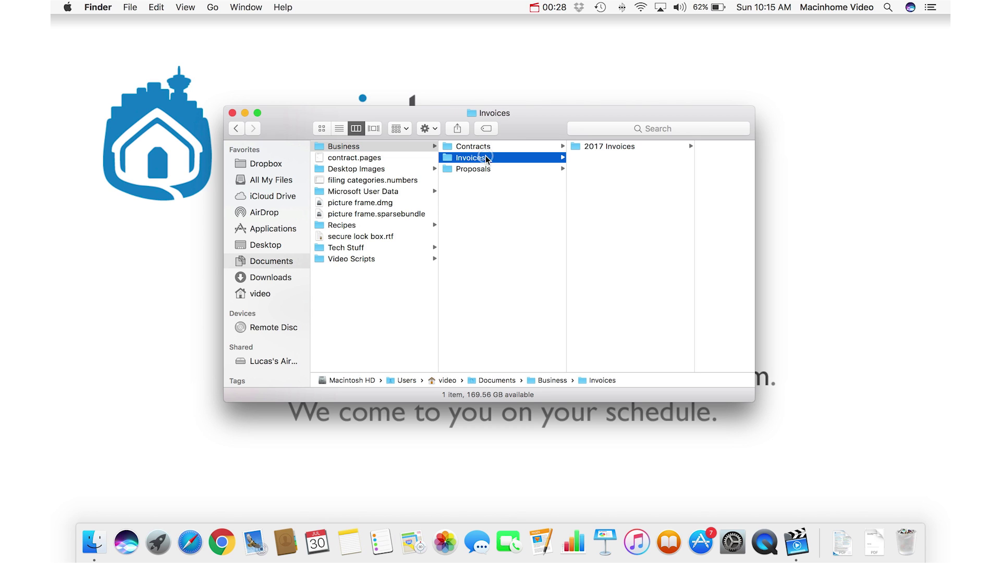
{"action": "left_click", "coordinate": [616, 146]}
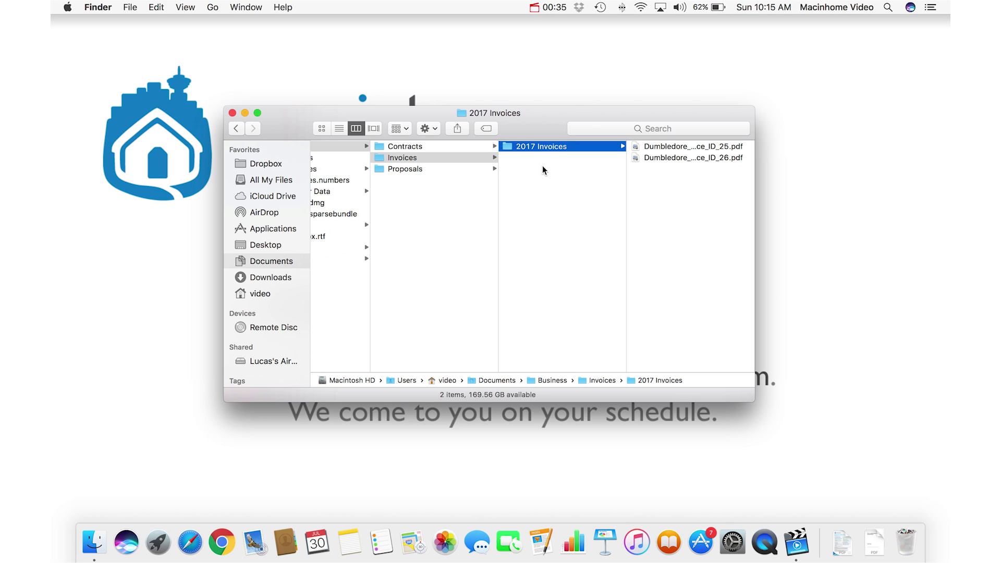
Add the 2017 Invoices folder to the sidebar Favorites above Documents and open it from there in a new Finder window
{"action": "left_click_drag", "start_coordinate": [552, 146], "coordinate": [286, 256]}
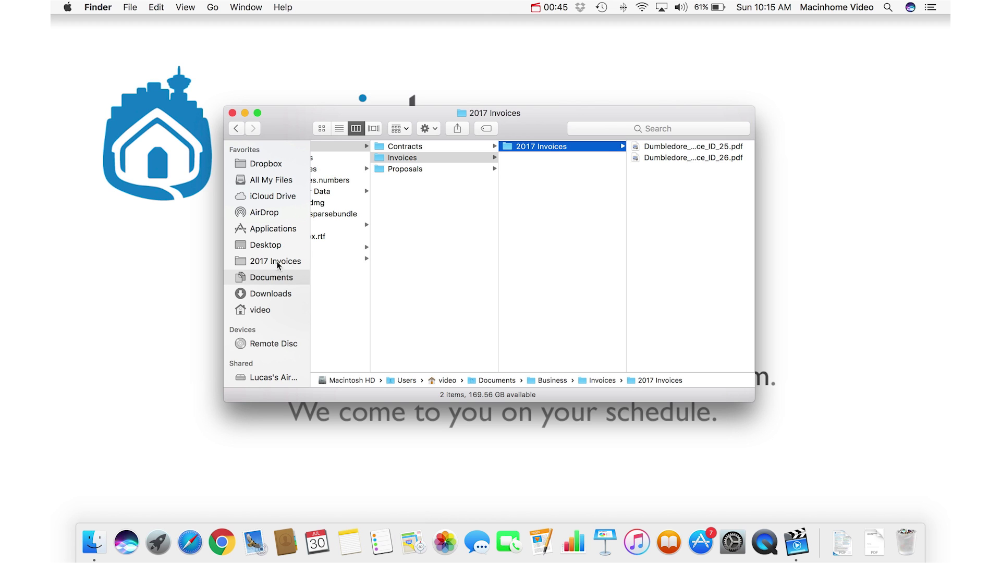
{"action": "left_click", "coordinate": [232, 113]}
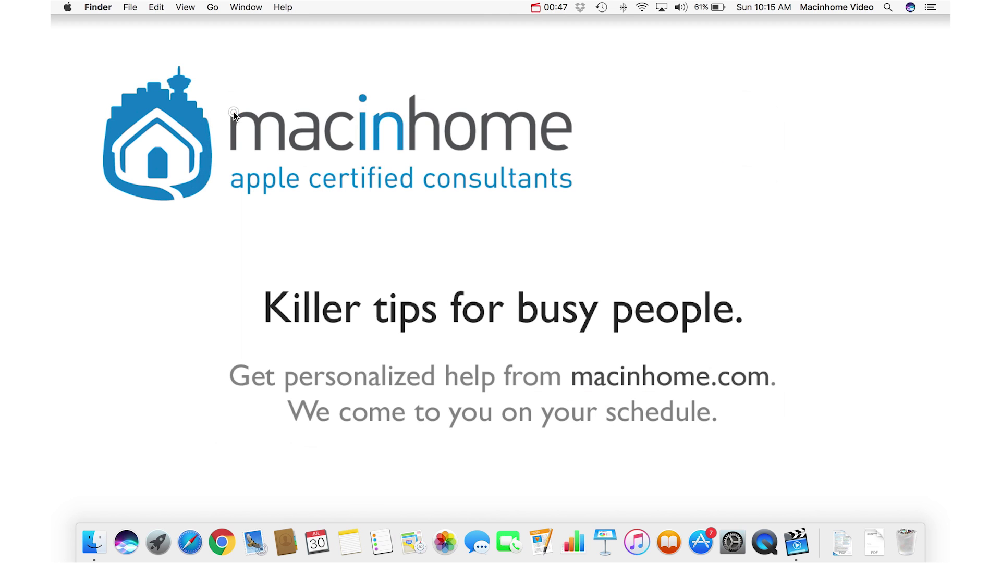
{"action": "left_click", "coordinate": [94, 543]}
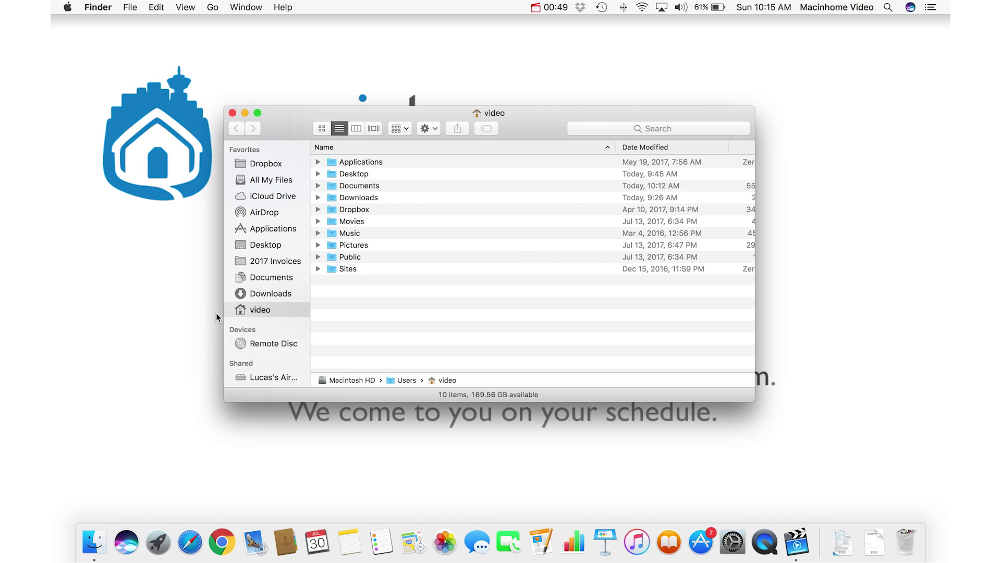
{"action": "left_click", "coordinate": [259, 261]}
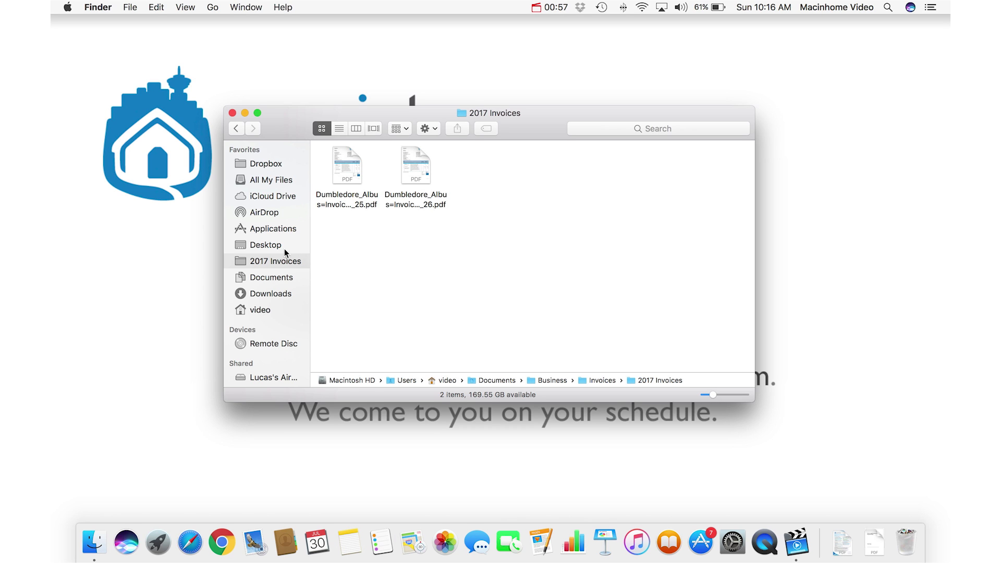
Navigate to Documents > Business > Invoices and add the 2017 Invoices folder to the Dock beside the other document stacks
{"action": "left_click", "coordinate": [279, 280]}
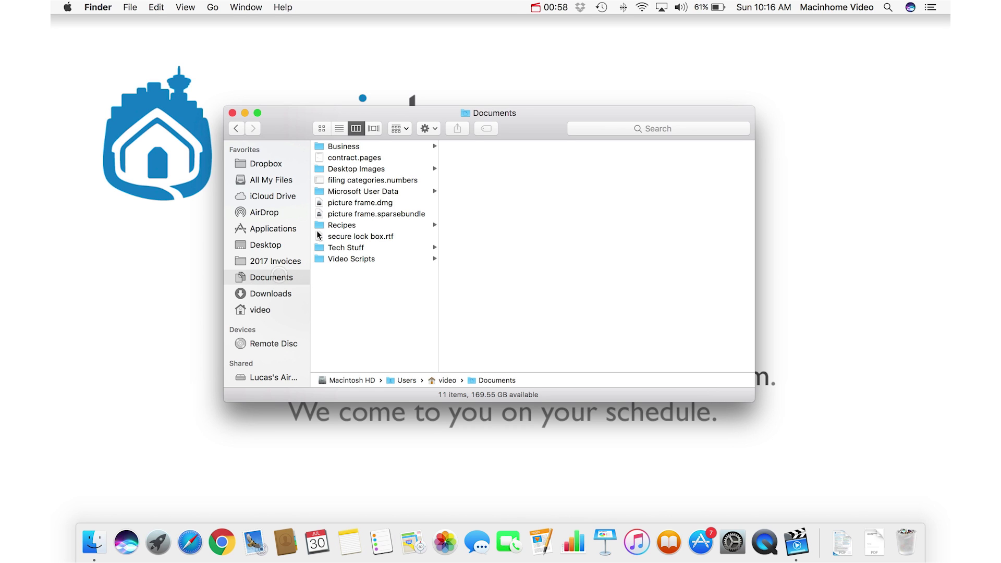
{"action": "left_click", "coordinate": [357, 147]}
{"action": "left_click", "coordinate": [499, 158]}
{"action": "left_click", "coordinate": [587, 156]}
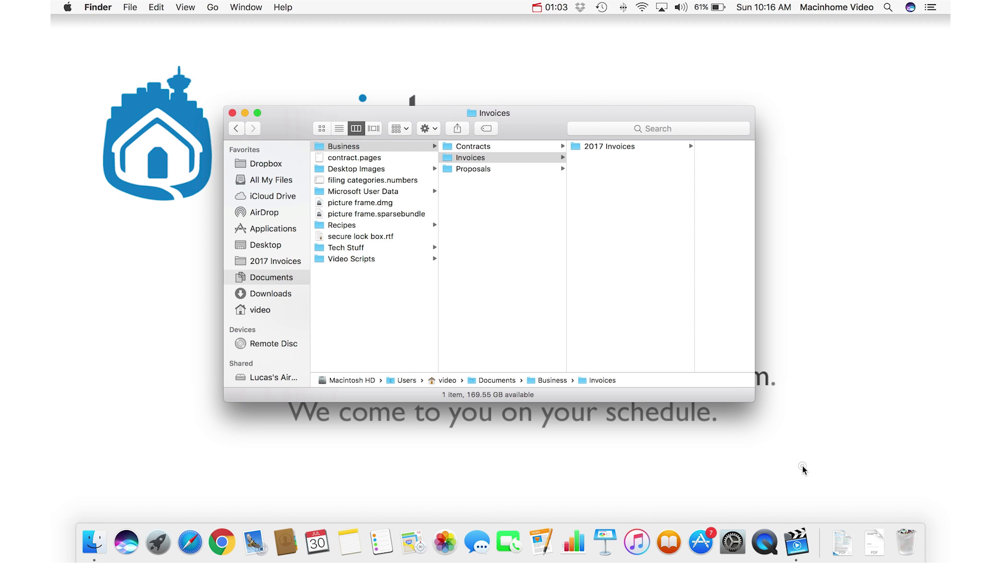
{"action": "left_click_drag", "start_coordinate": [600, 149], "coordinate": [811, 545]}
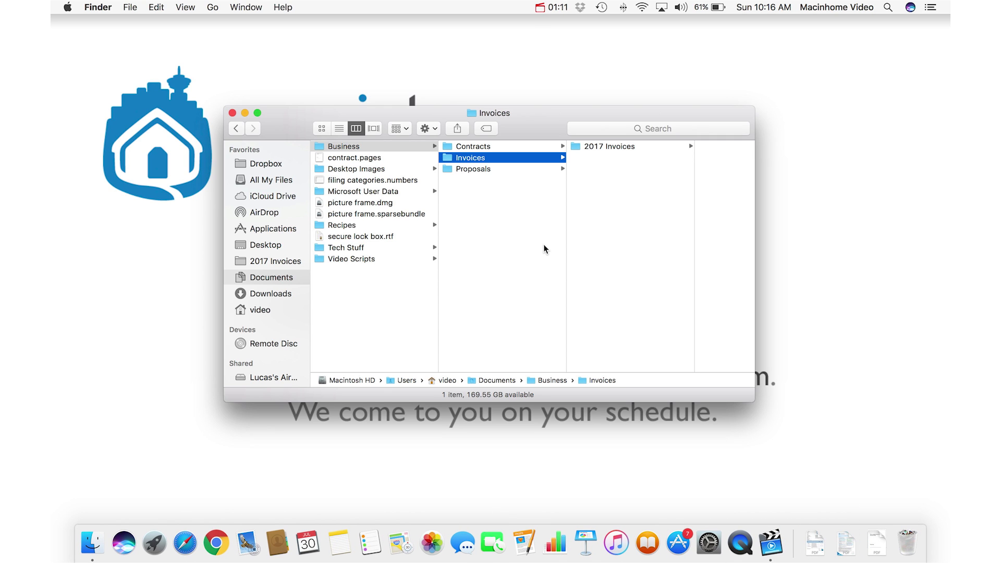
Open the invoice 25 PDF from 2017 Invoices in Preview, and go to its enclosing 2017 Invoices folder from the document's title path
{"action": "left_click", "coordinate": [609, 146]}
{"action": "left_click", "coordinate": [663, 148]}
{"action": "double_click", "coordinate": [590, 148]}
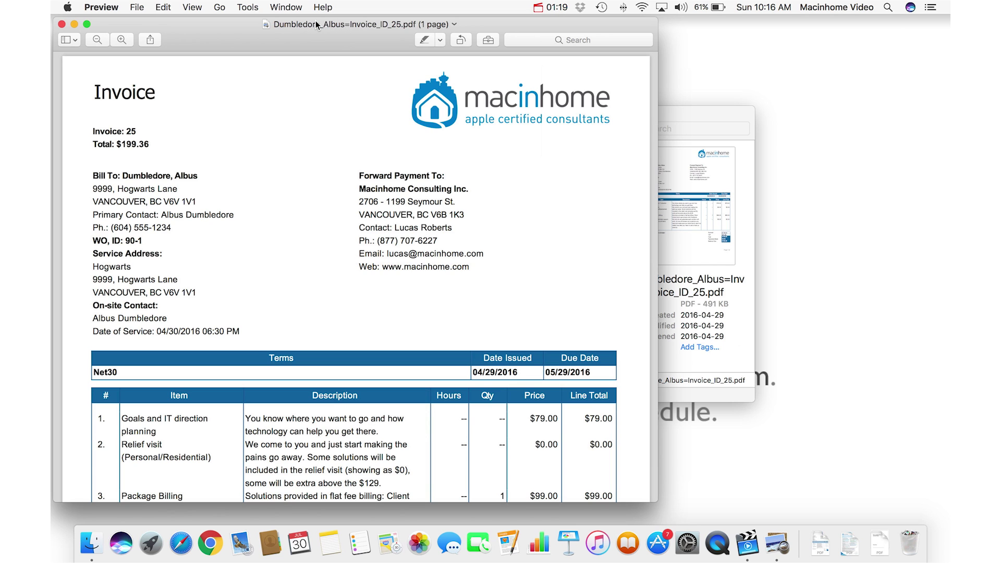
{"action": "left_click", "coordinate": [316, 21], "text": "super"}
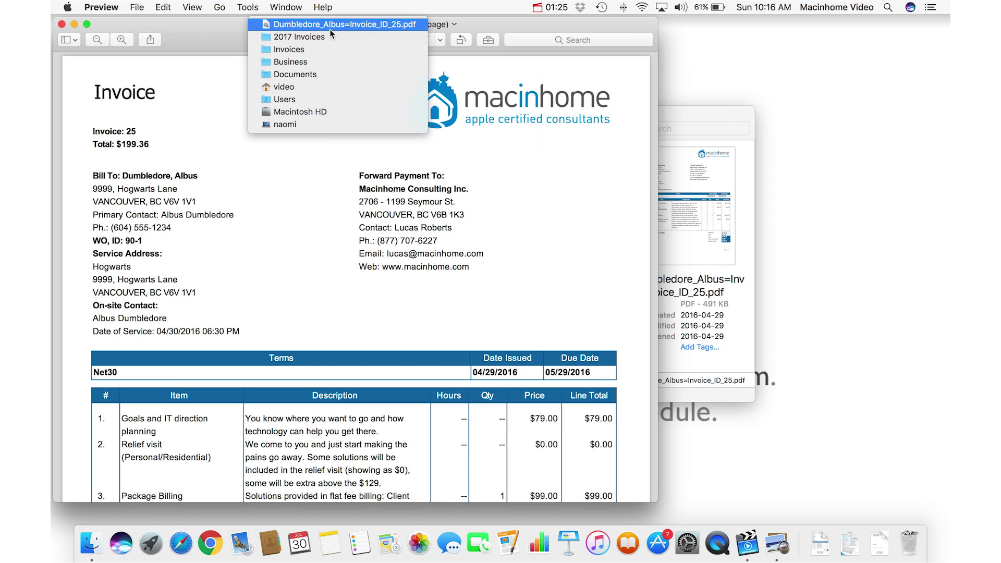
{"action": "left_click", "coordinate": [346, 36]}
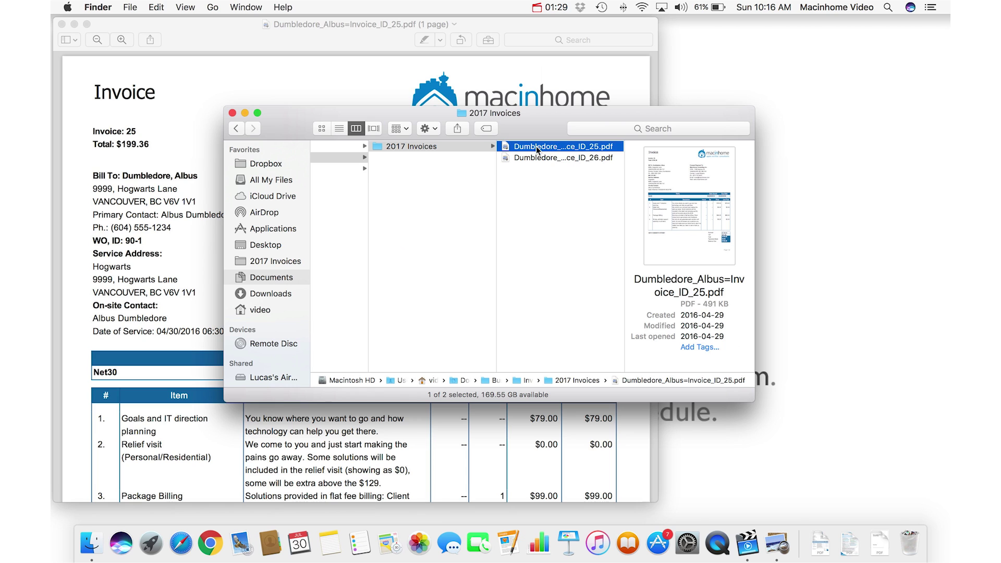
Rename the invoice 25 PDF as Test in Finder and check the name on its open Preview window
{"action": "key", "text": "Return"}
{"action": "key", "text": "Return"}
{"action": "type", "text": "Test"}
{"action": "key", "text": "Return"}
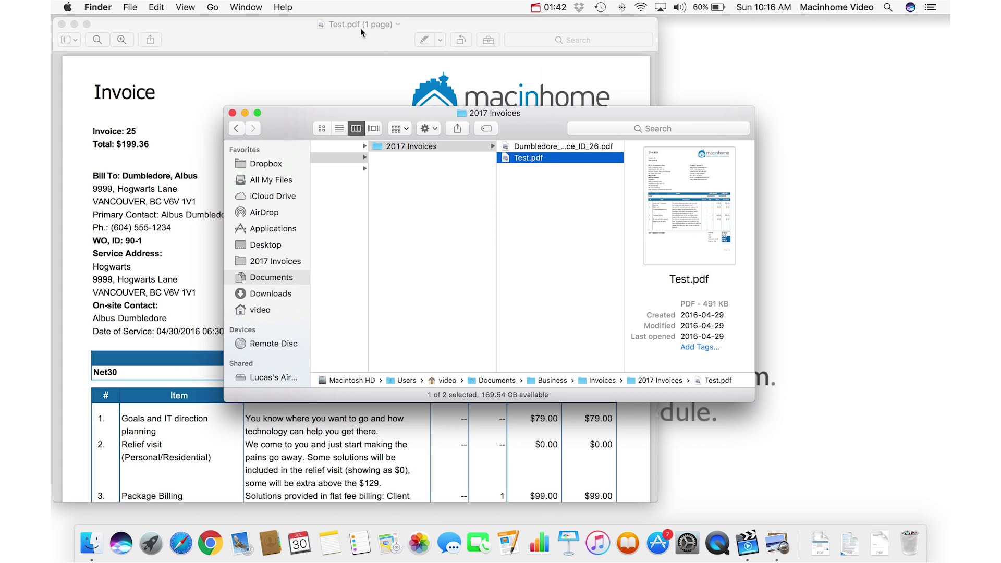
{"action": "left_click", "coordinate": [343, 26]}
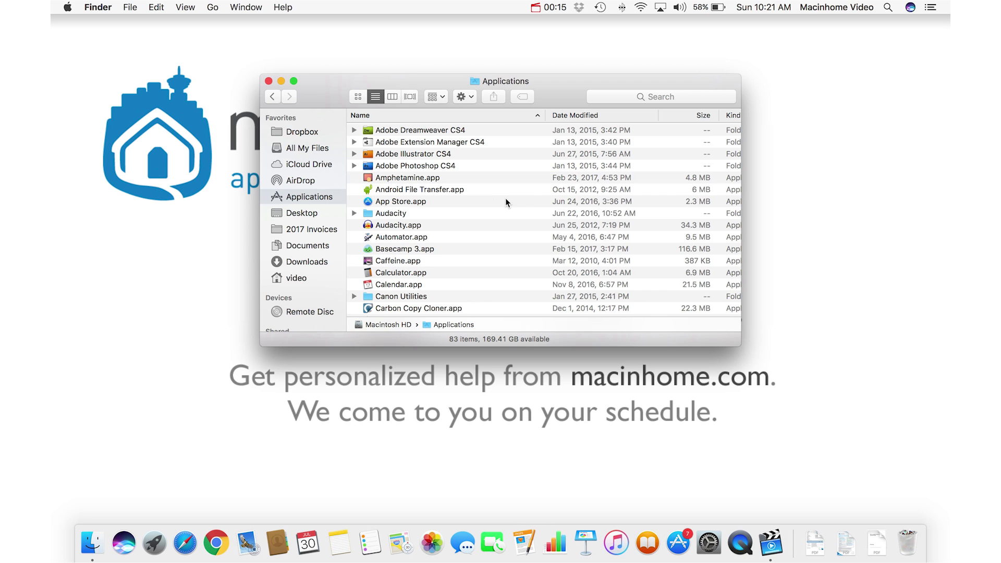
Move the Applications window aside and open a second Finder window that shows the Applications folder too
{"action": "scroll", "coordinate": [493, 203], "scroll_direction": "down", "scroll_amount": 10}
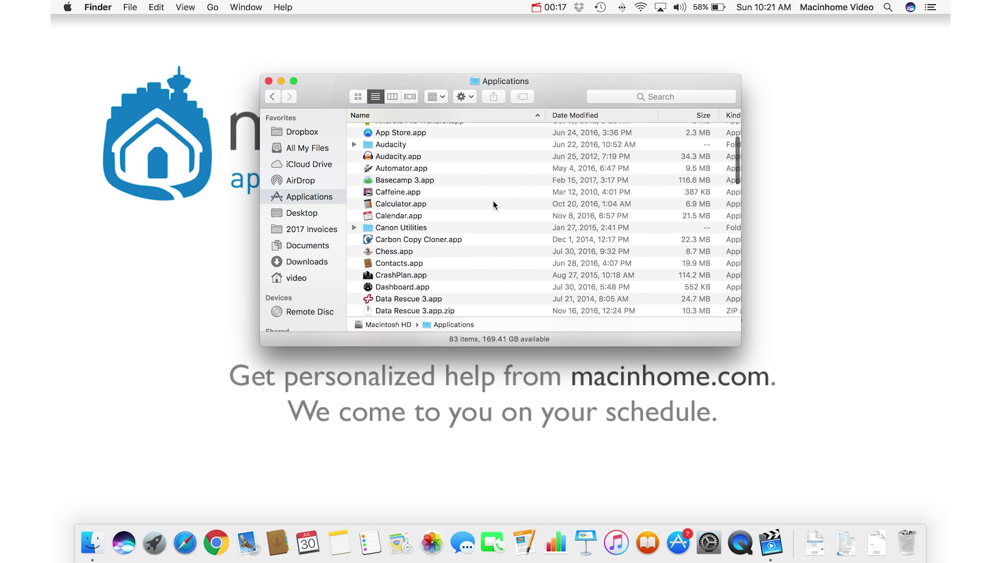
{"action": "scroll", "coordinate": [494, 204], "scroll_direction": "up", "scroll_amount": 10}
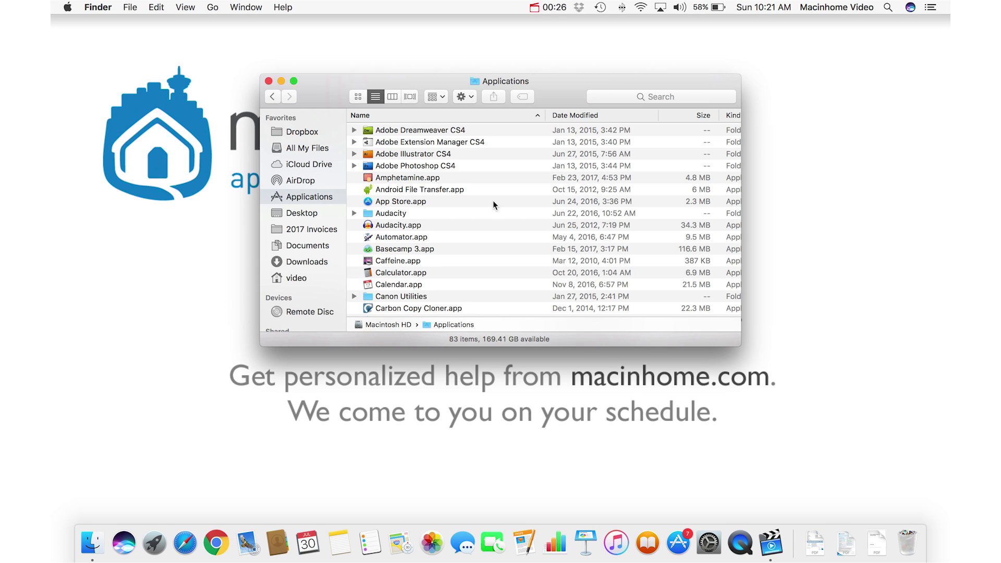
{"action": "scroll", "coordinate": [494, 202], "scroll_direction": "down", "scroll_amount": 10}
{"action": "scroll", "coordinate": [493, 202], "scroll_direction": "up", "scroll_amount": 10}
{"action": "scroll", "coordinate": [492, 205], "scroll_direction": "down", "scroll_amount": 15}
{"action": "left_click_drag", "start_coordinate": [319, 81], "coordinate": [211, 72]}
{"action": "left_click", "coordinate": [129, 7]}
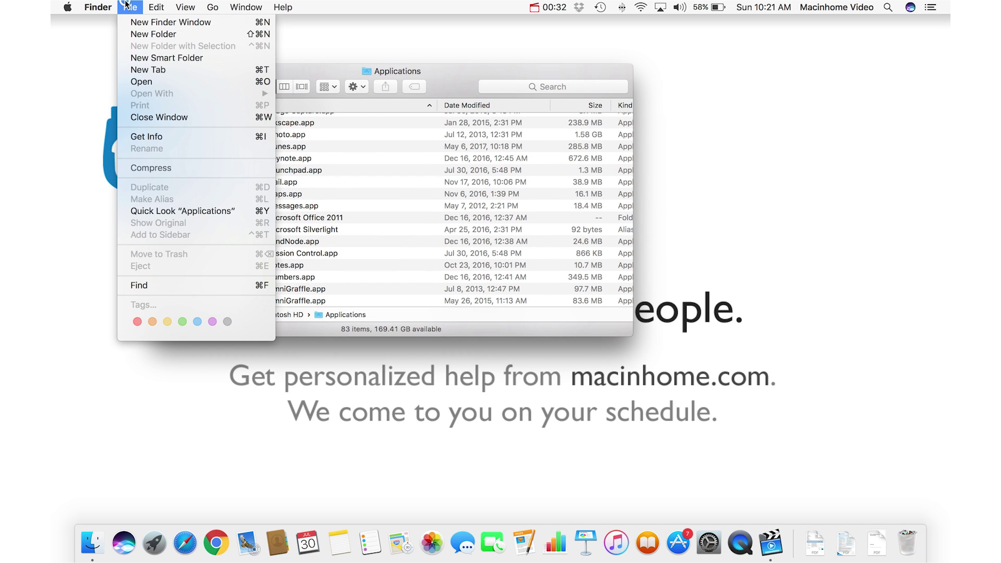
{"action": "left_click", "coordinate": [171, 22]}
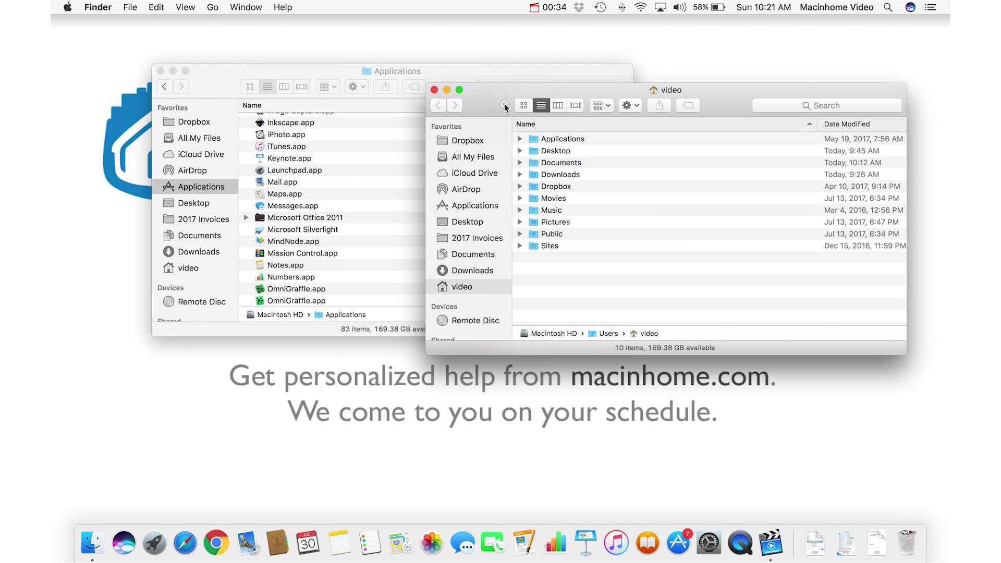
{"action": "left_click", "coordinate": [475, 206]}
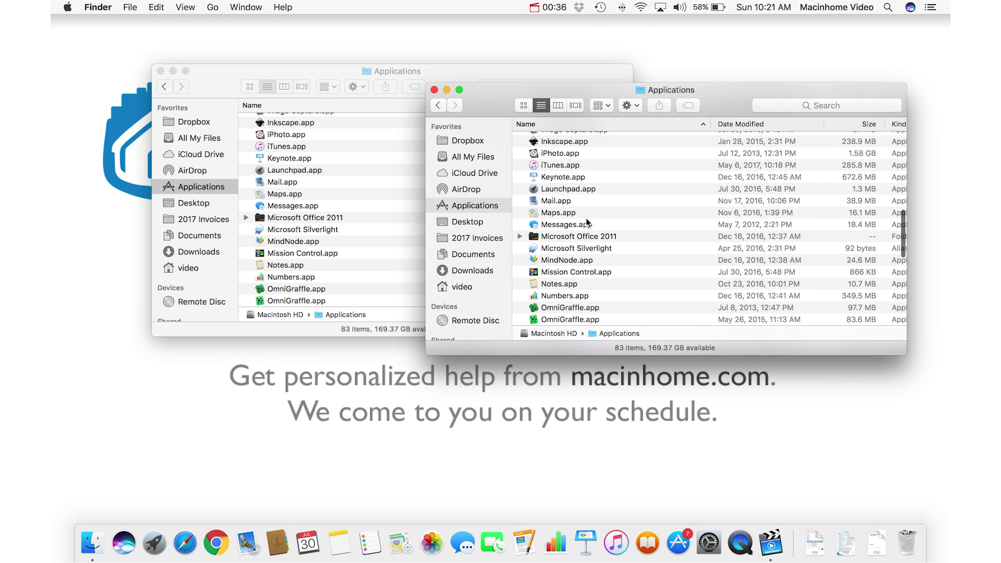
Look through the full Applications list to examine how its scroll bar behaves while scrolling
{"action": "scroll", "coordinate": [589, 224], "scroll_direction": "up", "scroll_amount": 6}
{"action": "scroll", "coordinate": [677, 234], "scroll_direction": "down", "scroll_amount": 6}
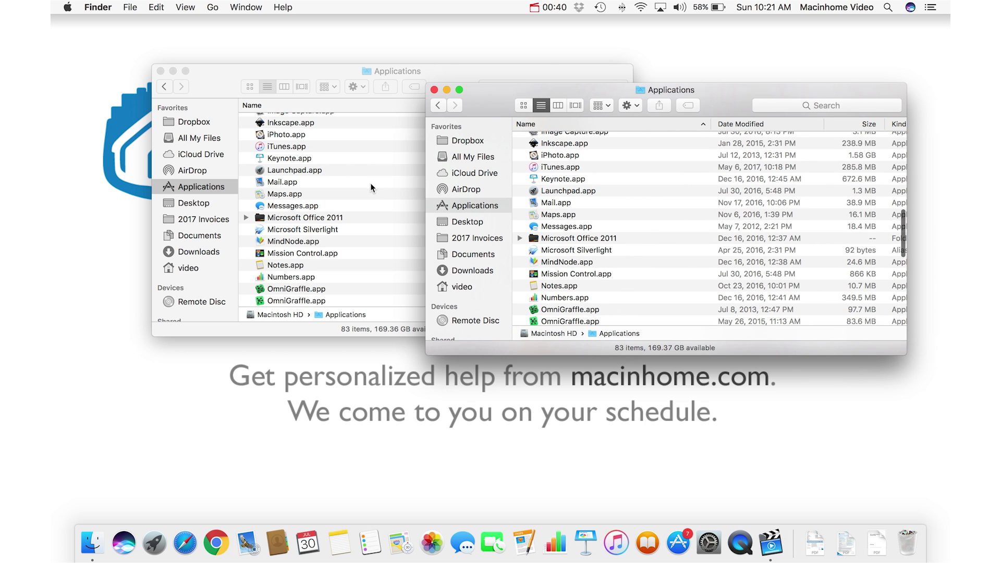
{"action": "scroll", "coordinate": [371, 184], "scroll_direction": "up", "scroll_amount": 2}
{"action": "scroll", "coordinate": [370, 182], "scroll_direction": "down", "scroll_amount": 15}
{"action": "scroll", "coordinate": [370, 182], "scroll_direction": "up", "scroll_amount": 20}
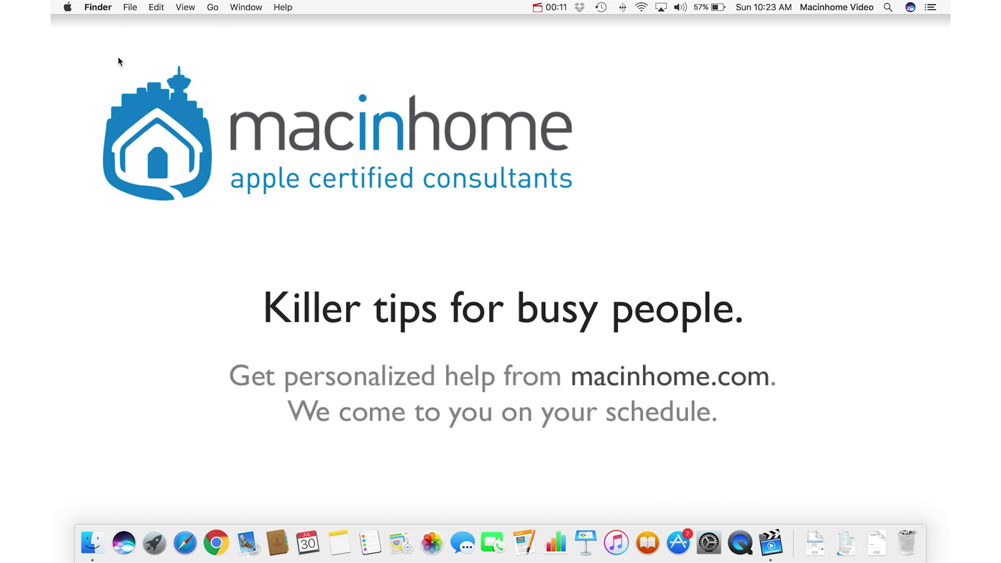
In the General settings of System Preferences, set scroll bars to show Always
{"action": "left_click", "coordinate": [69, 8]}
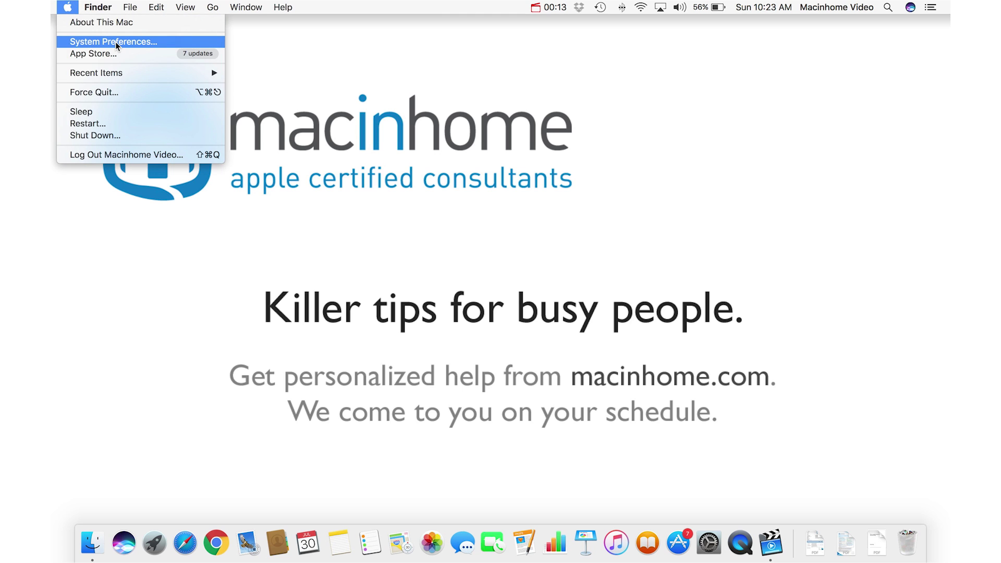
{"action": "left_click", "coordinate": [136, 42]}
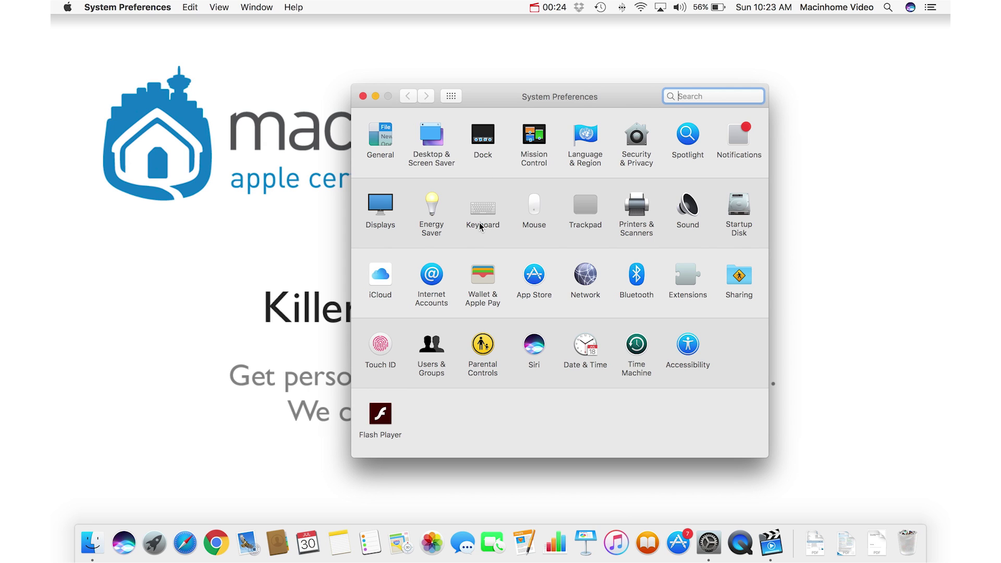
{"action": "left_click", "coordinate": [383, 128]}
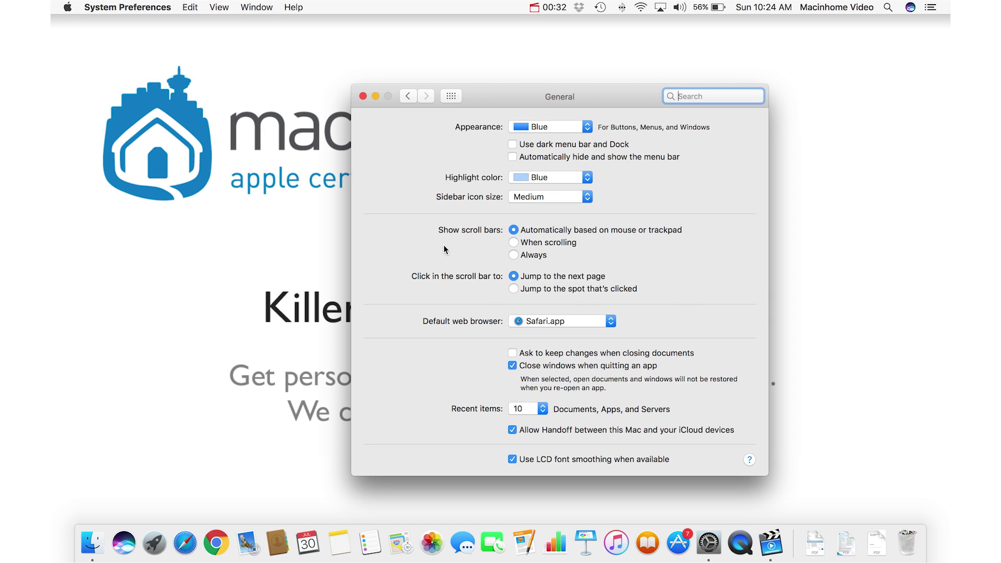
{"action": "left_click", "coordinate": [515, 255]}
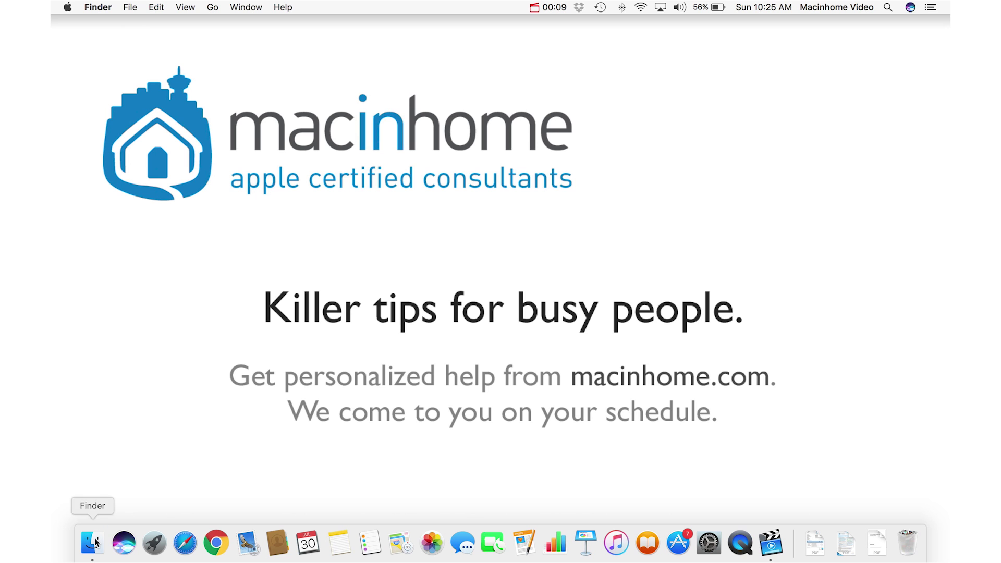
Show the Applications folder in a new Finder window, make the window taller and move it to the middle of the desktop
{"action": "left_click", "coordinate": [97, 543]}
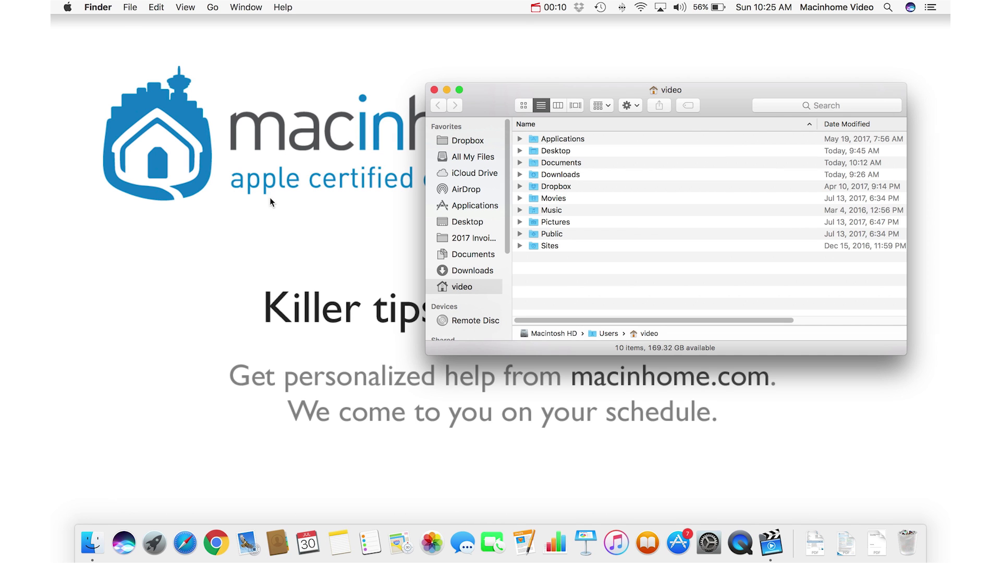
{"action": "left_click", "coordinate": [458, 205]}
{"action": "left_click_drag", "start_coordinate": [427, 356], "coordinate": [409, 474]}
{"action": "left_click_drag", "start_coordinate": [461, 96], "coordinate": [278, 56]}
{"action": "scroll", "coordinate": [452, 216], "scroll_direction": "up", "scroll_amount": 5}
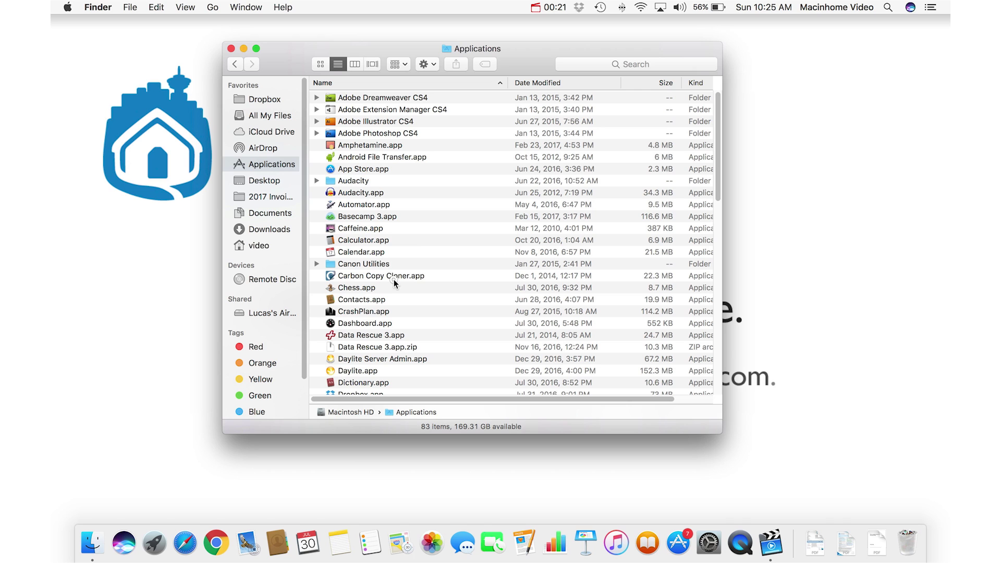
Add Basecamp 3 from the Applications folder to the Dock between Messages and FaceTime
{"action": "left_click_drag", "start_coordinate": [384, 217], "coordinate": [481, 545]}
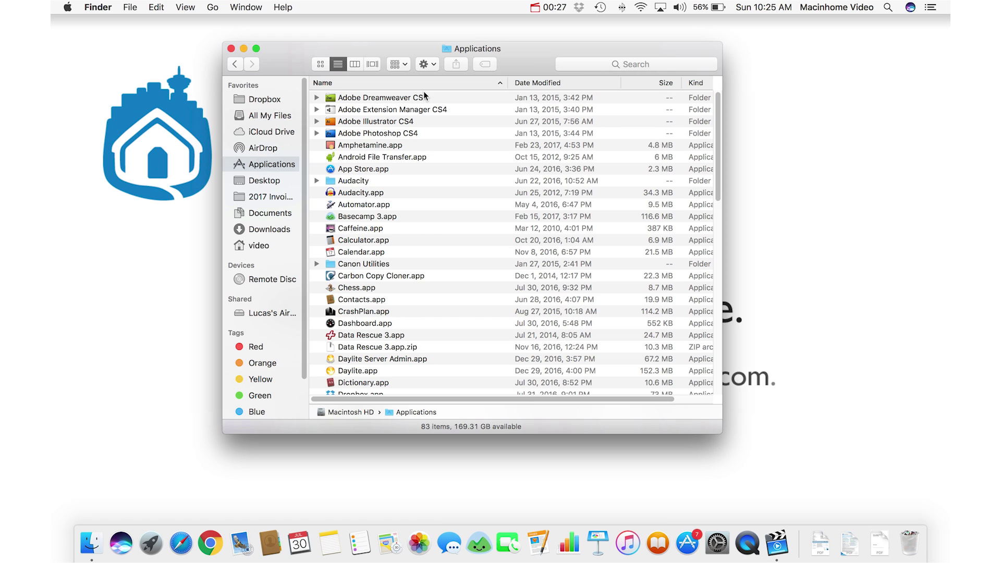
{"action": "left_click", "coordinate": [480, 548]}
{"action": "mouse_move", "coordinate": [479, 552]}
{"action": "left_mouse_down"}
{"action": "mouse_move", "coordinate": [341, 552]}
{"action": "mouse_move", "coordinate": [490, 554]}
{"action": "mouse_move", "coordinate": [478, 554]}
{"action": "left_mouse_up"}
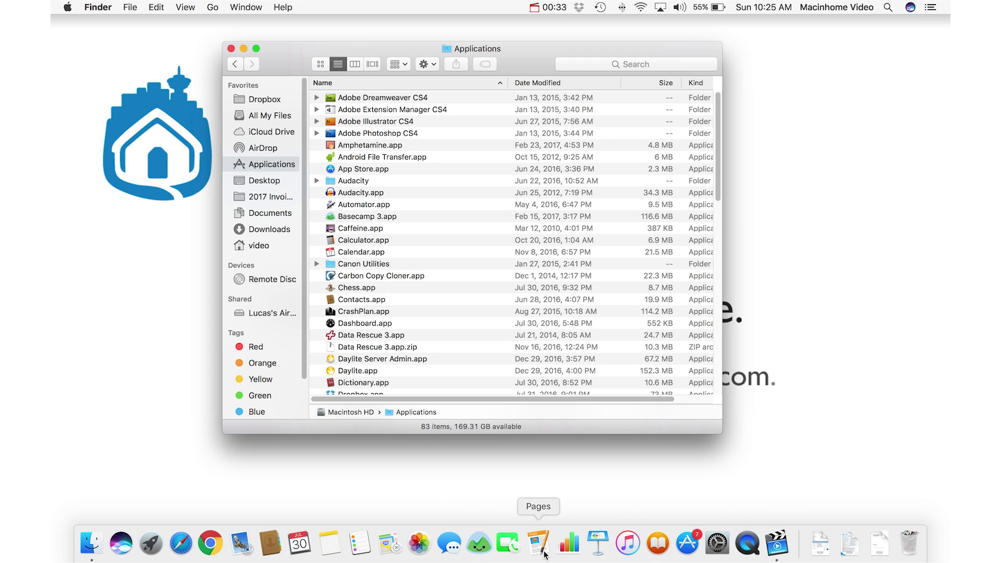
Remove Basecamp 3 from the Dock using its Dock options
{"action": "right_click", "coordinate": [473, 553]}
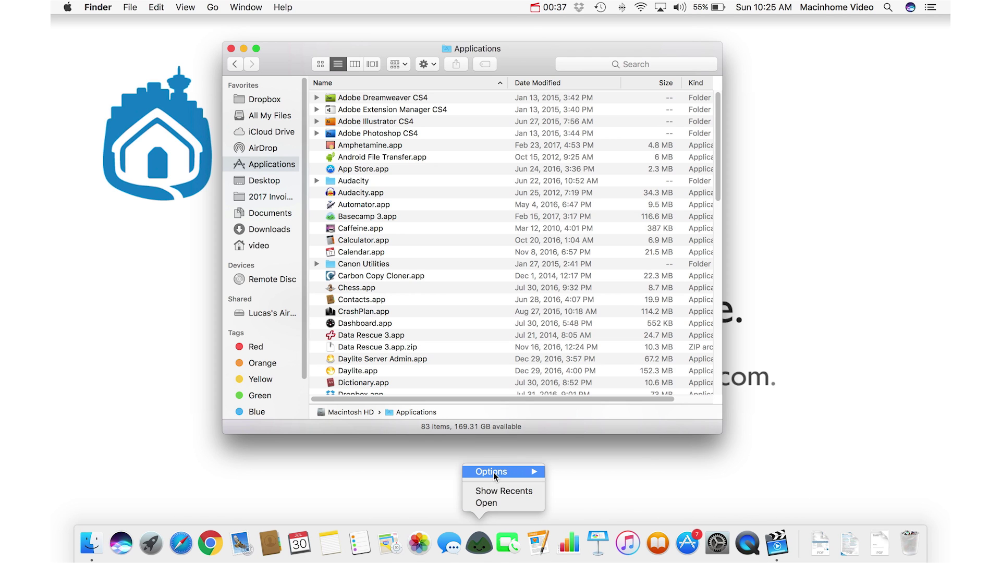
{"action": "mouse_move", "coordinate": [494, 474]}
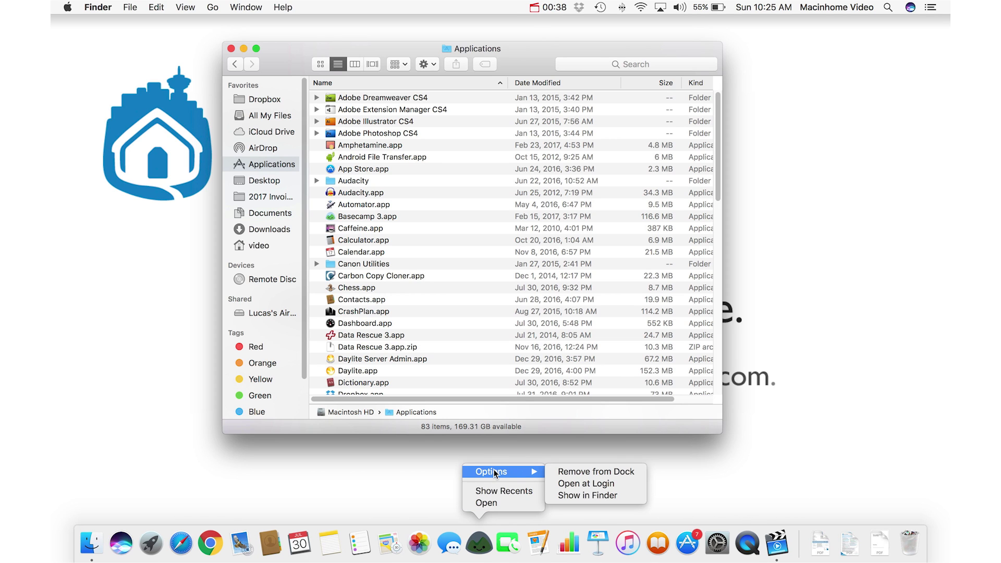
{"action": "left_click", "coordinate": [599, 474]}
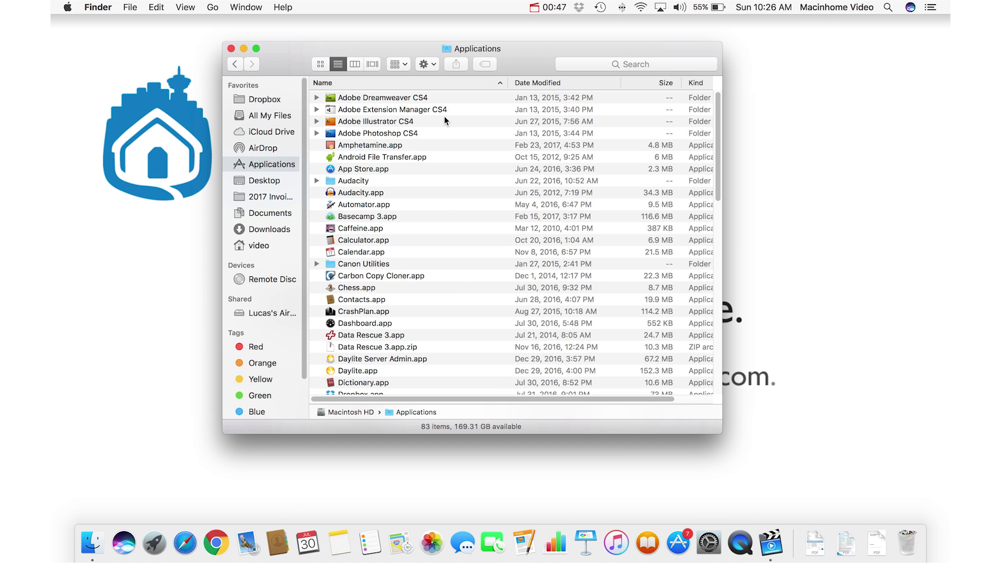
Try to move Basecamp 3 from the Applications folder to the Trash and look at the Trash's commands
{"action": "scroll", "coordinate": [441, 123], "scroll_direction": "down", "scroll_amount": 20}
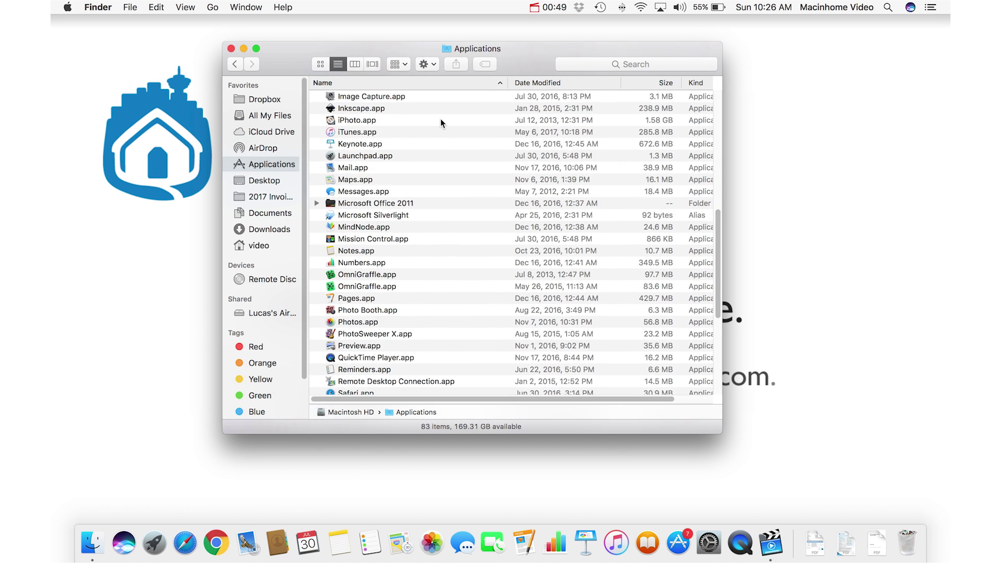
{"action": "scroll", "coordinate": [442, 123], "scroll_direction": "up", "scroll_amount": 20}
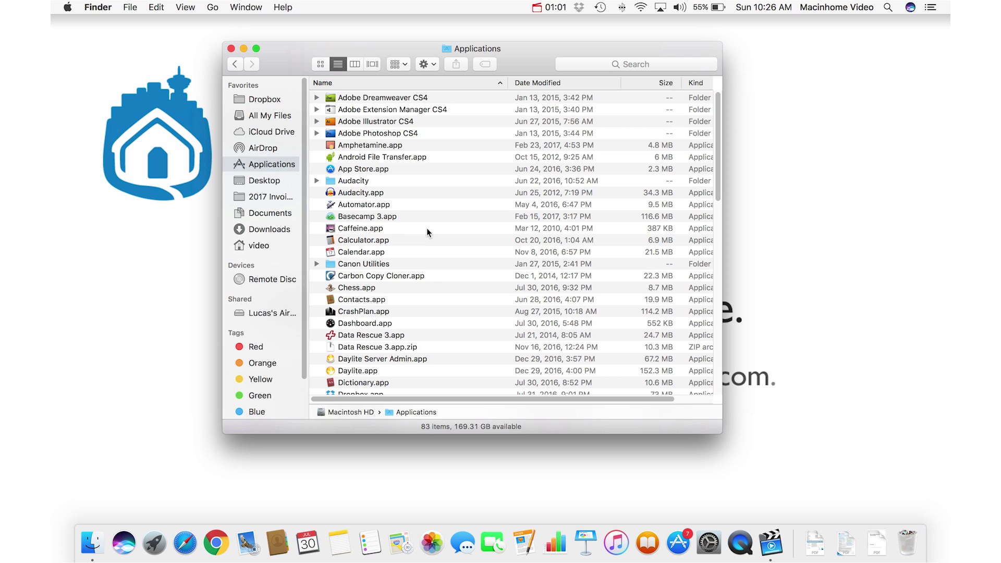
{"action": "left_click", "coordinate": [367, 217]}
{"action": "left_click_drag", "start_coordinate": [367, 219], "coordinate": [865, 451]}
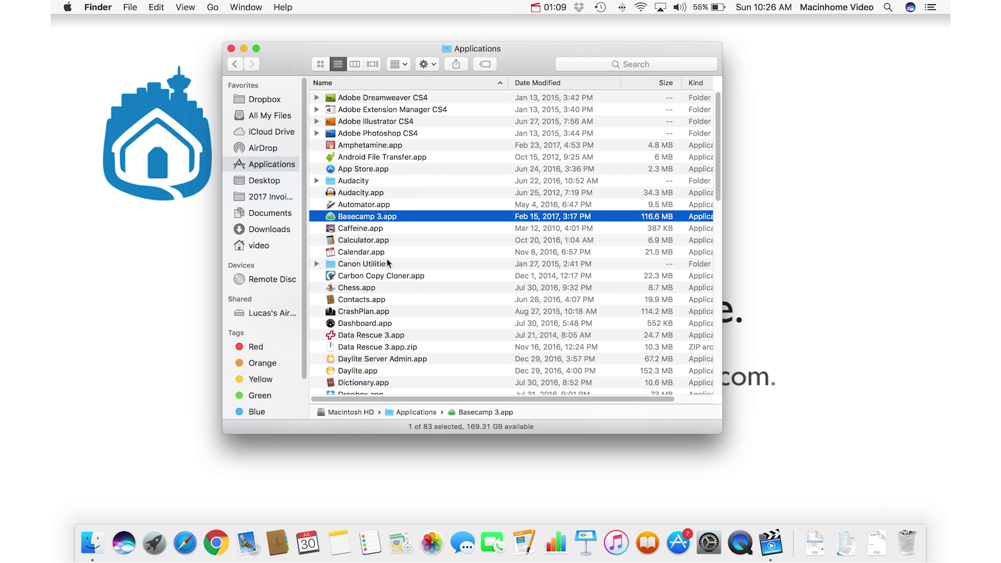
{"action": "right_click", "coordinate": [911, 550]}
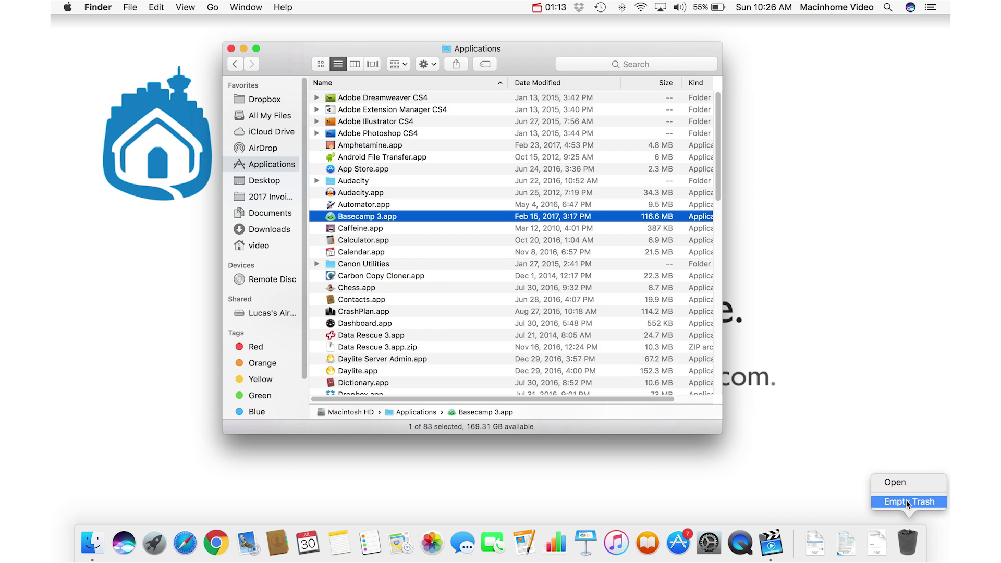
{"action": "left_click", "coordinate": [909, 547]}
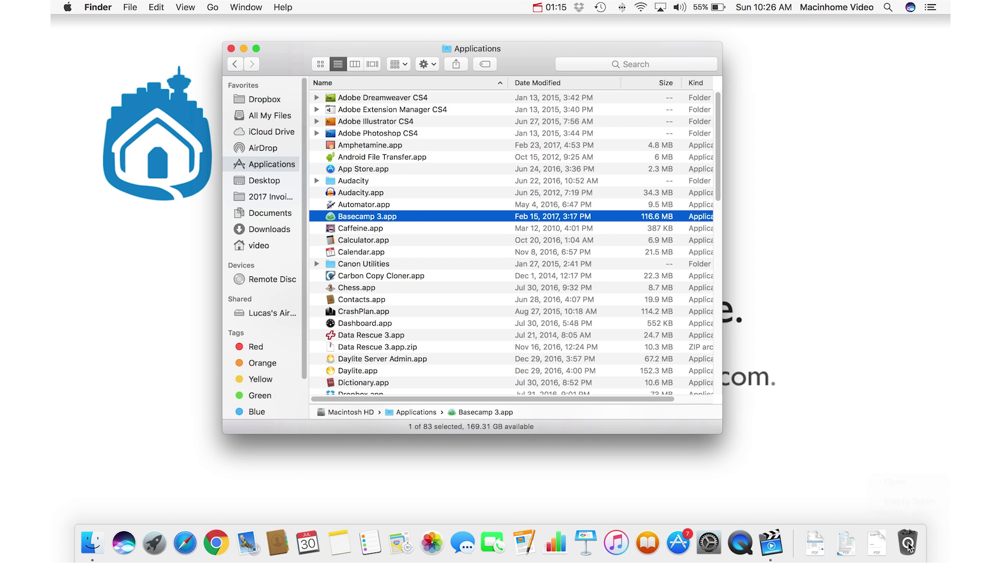
{"action": "left_click", "coordinate": [232, 49]}
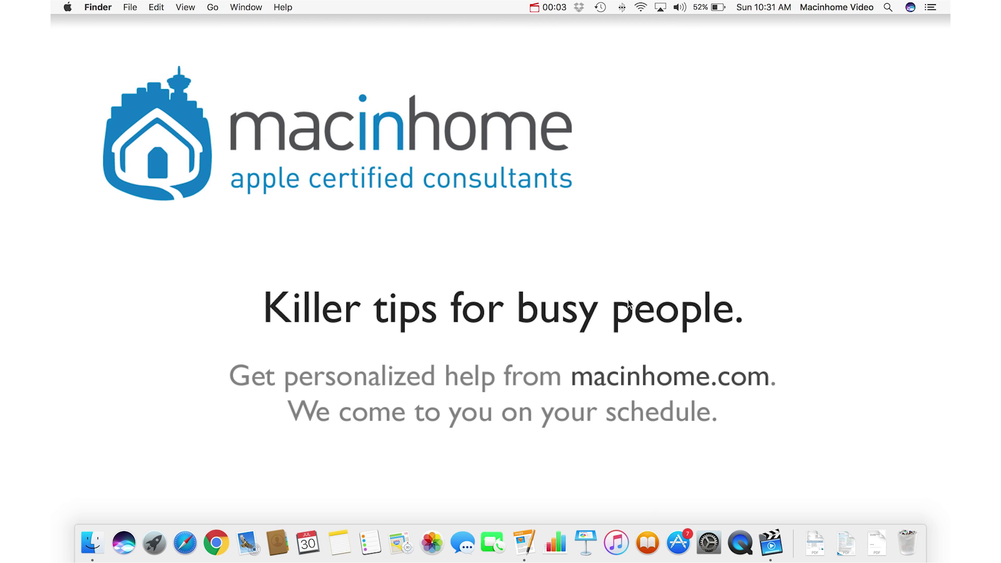
Switch to Pages, start saving the untitled invoice document and pick 2017 Invoices in the expanded save dialog, visiting the Home folder on the way
{"action": "left_click", "coordinate": [531, 533]}
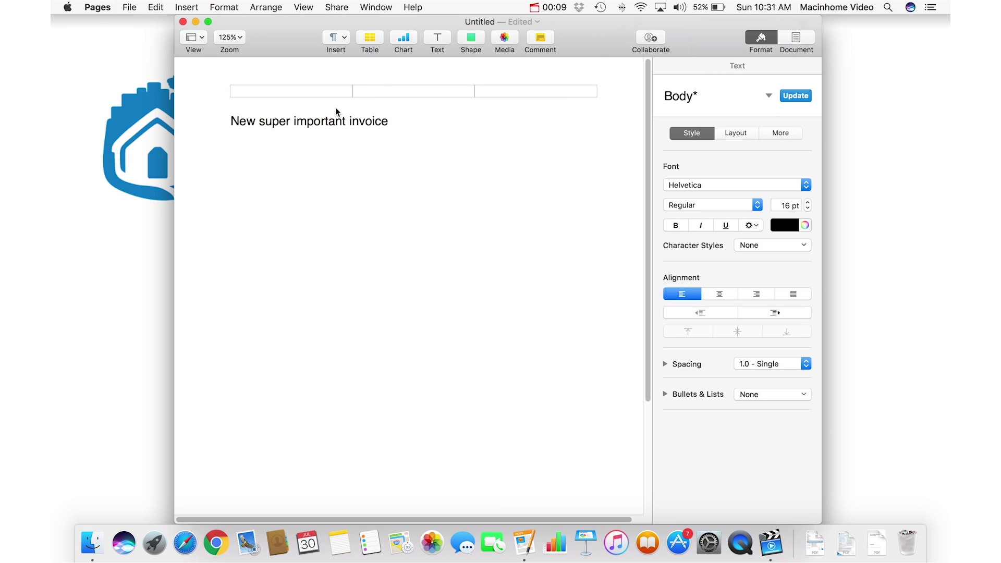
{"action": "key", "text": "super+s"}
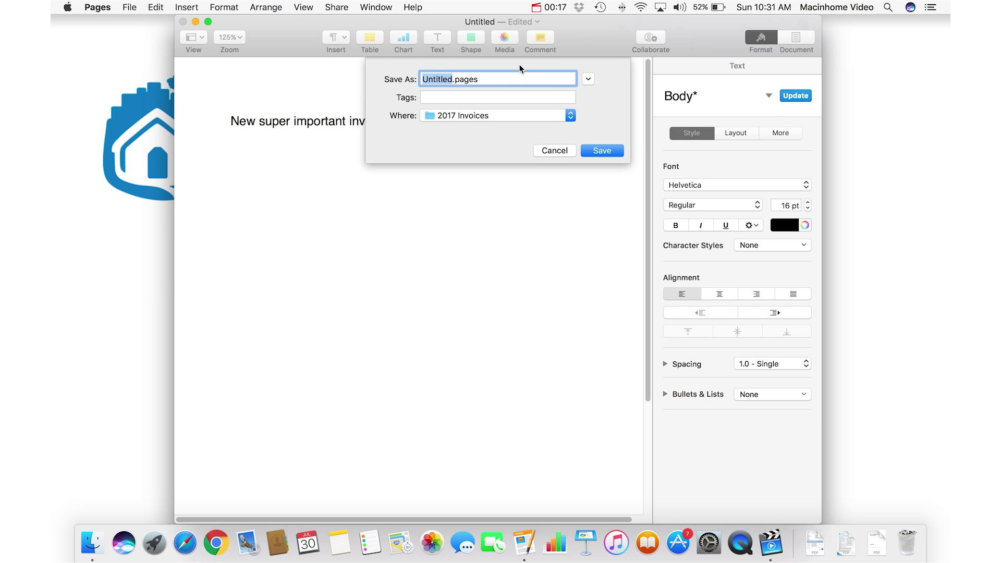
{"action": "left_click", "coordinate": [588, 79]}
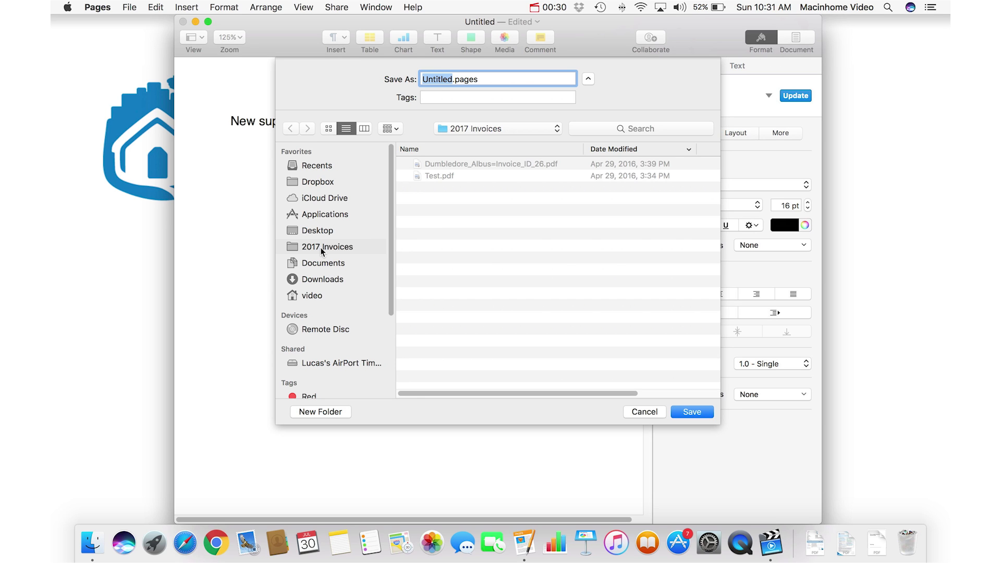
{"action": "left_click", "coordinate": [314, 294]}
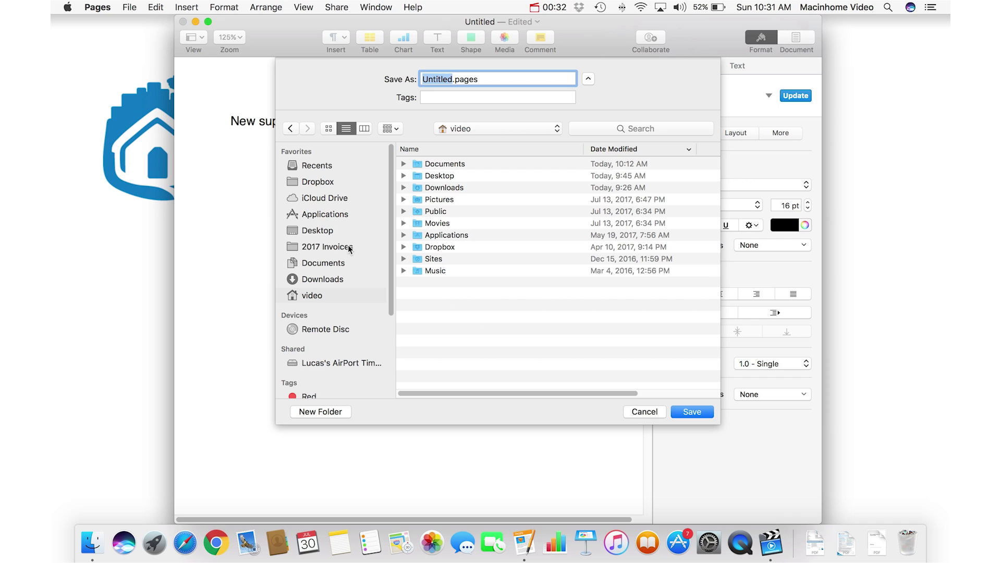
{"action": "left_click", "coordinate": [365, 246]}
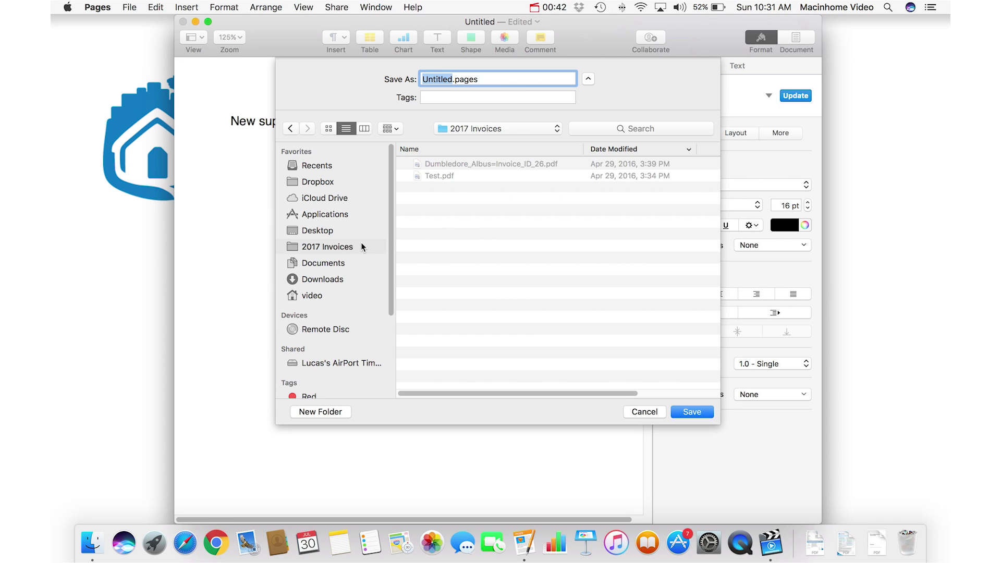
Switch to Finder, open 2017 Invoices from the Favorites and position the window so the Pages save dialog's file list stays visible
{"action": "left_click", "coordinate": [88, 541]}
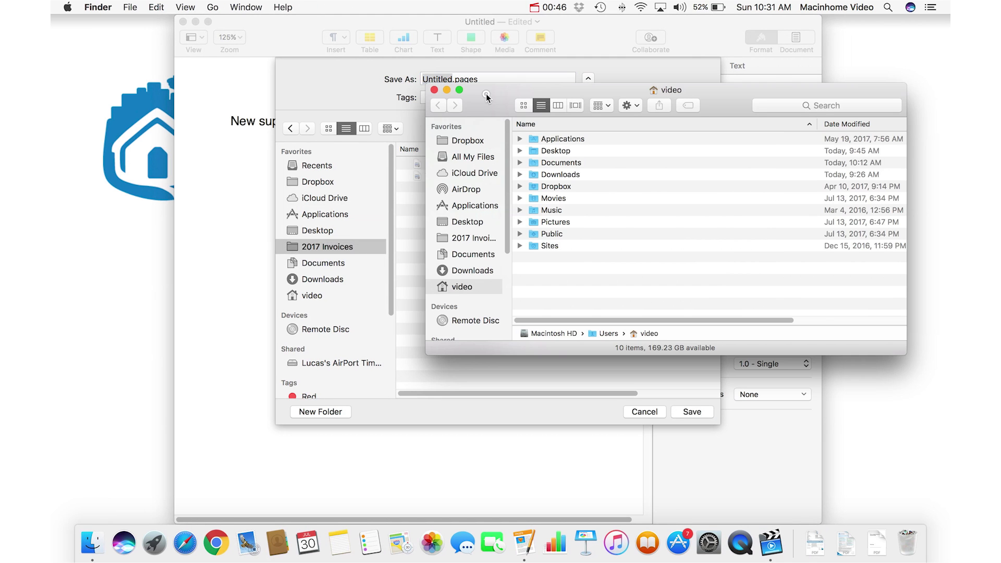
{"action": "left_click_drag", "start_coordinate": [487, 97], "coordinate": [544, 123]}
{"action": "left_click", "coordinate": [532, 263]}
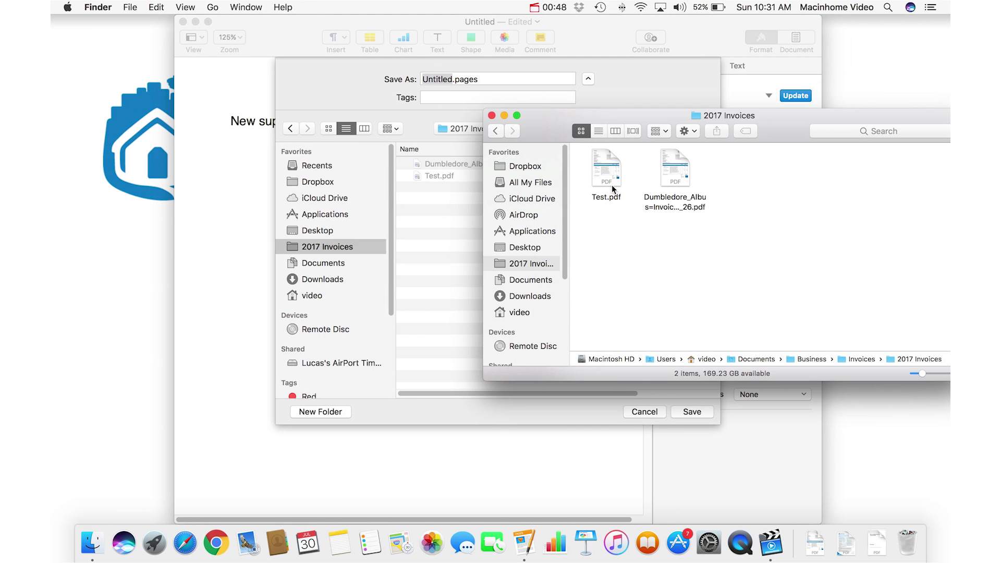
{"action": "left_click_drag", "start_coordinate": [564, 125], "coordinate": [538, 228]}
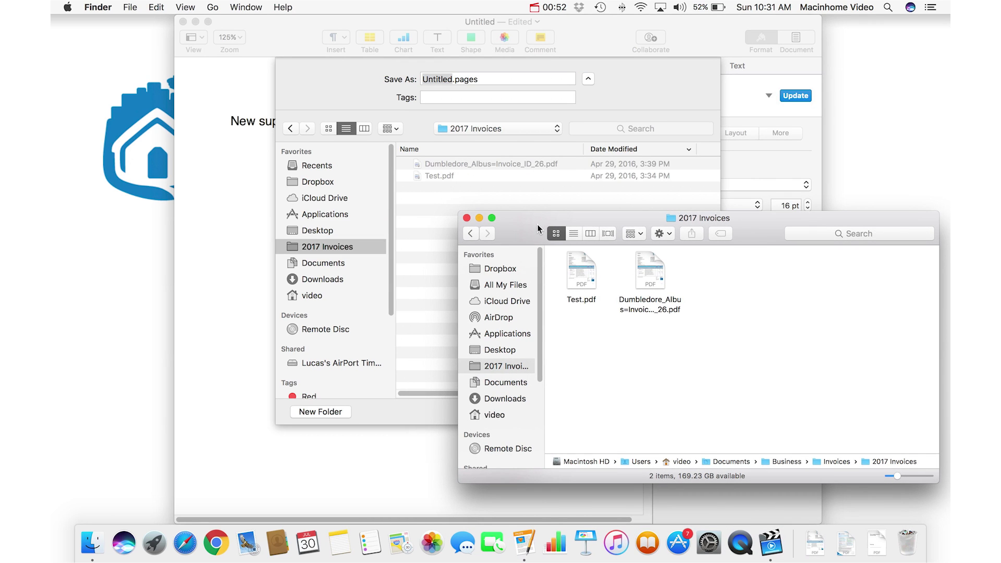